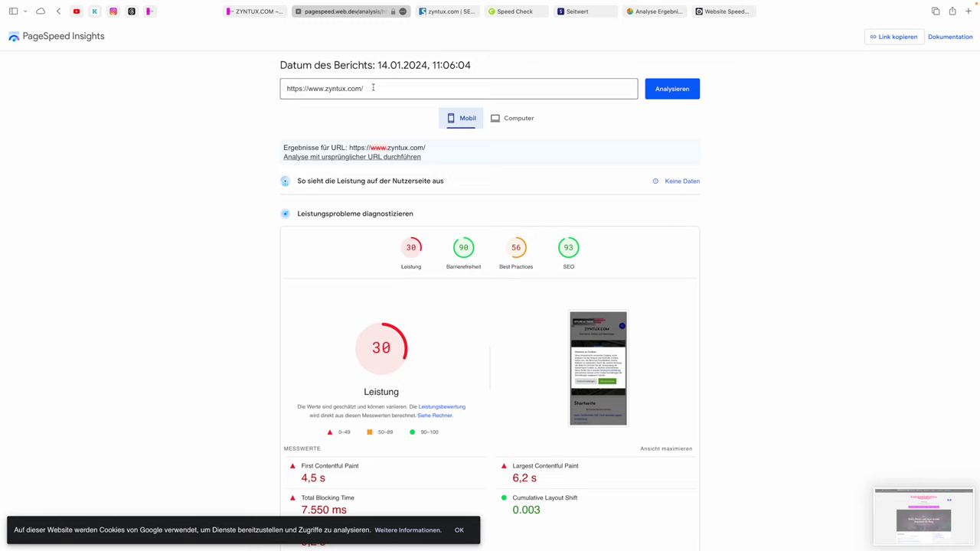
scroll(374, 92, down, 3)
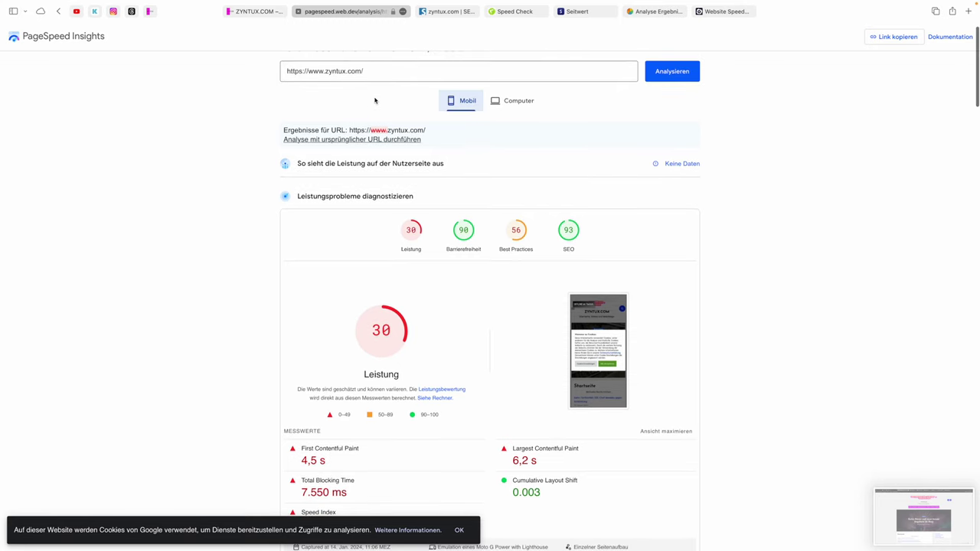
scroll(375, 98, down, 2)
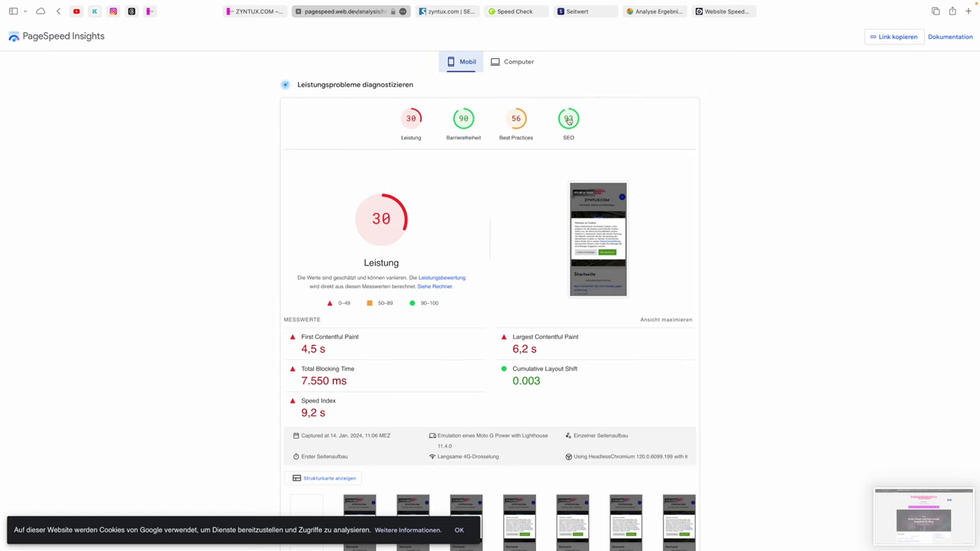
scroll(505, 179, down, 2)
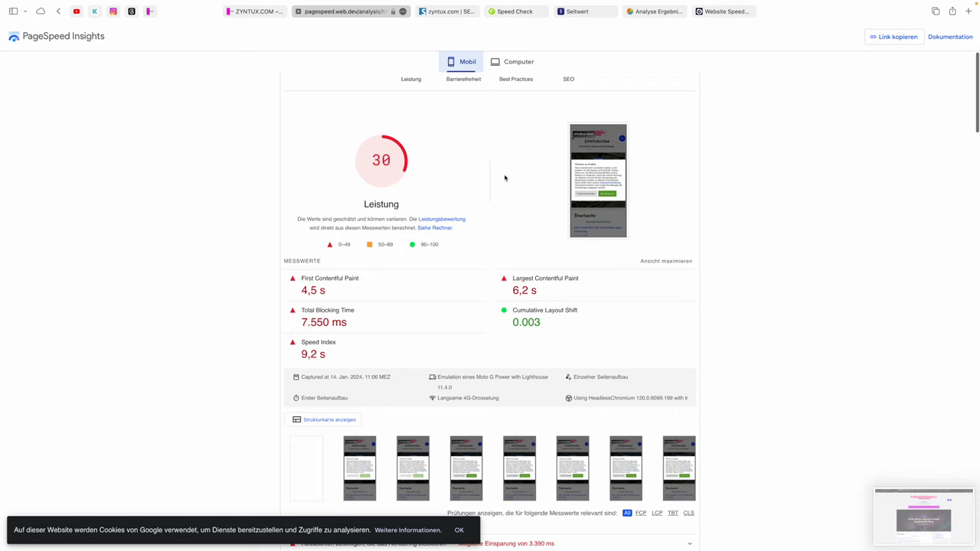
mouse_move(358, 182)
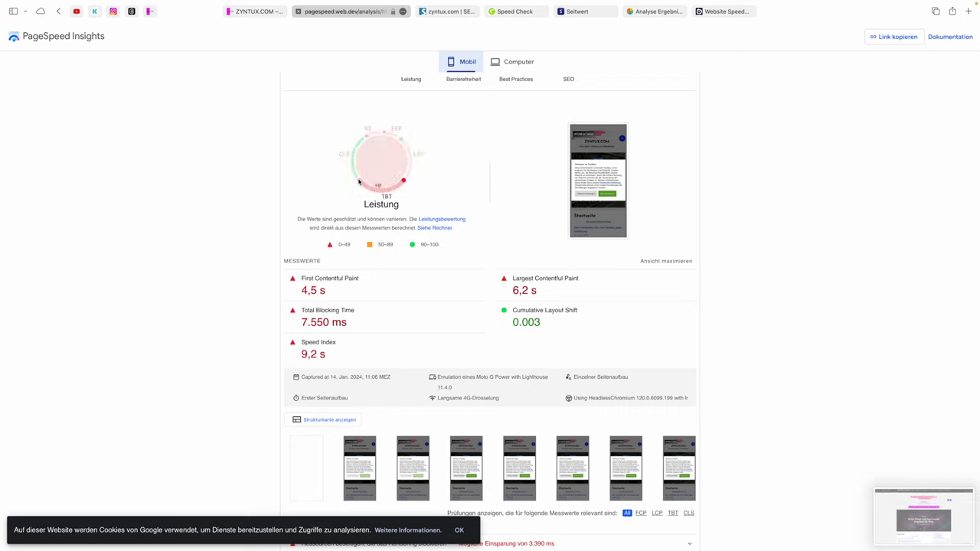
scroll(405, 221, down, 1)
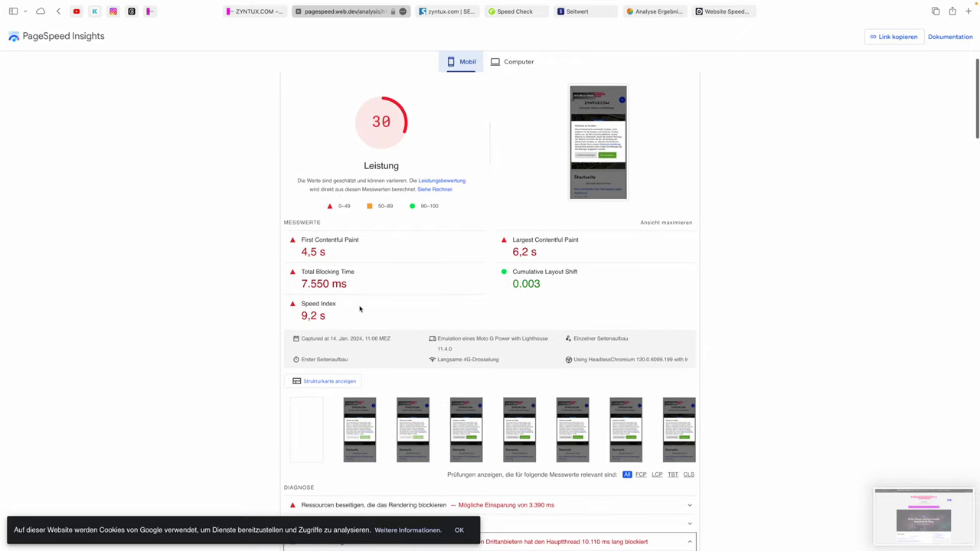
scroll(360, 308, down, 1)
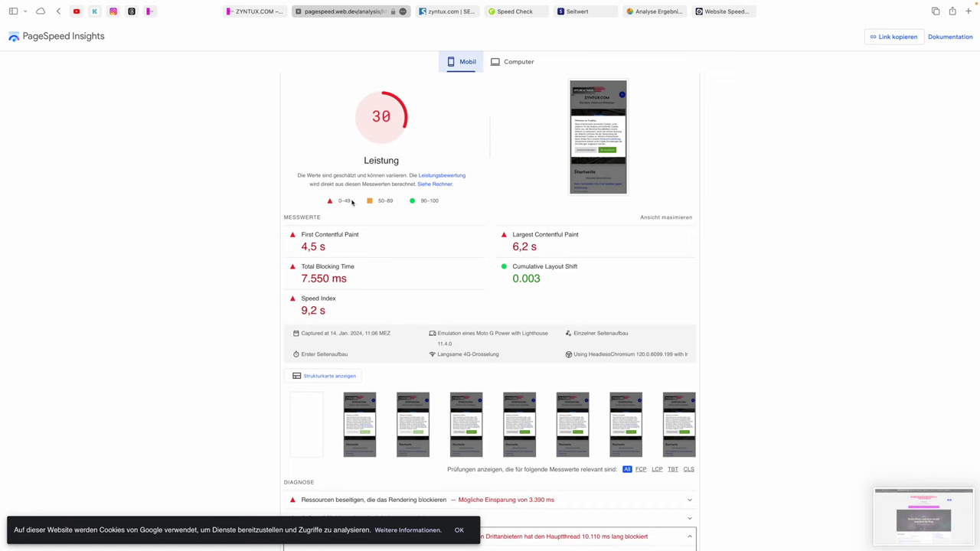
scroll(370, 205, up, 5)
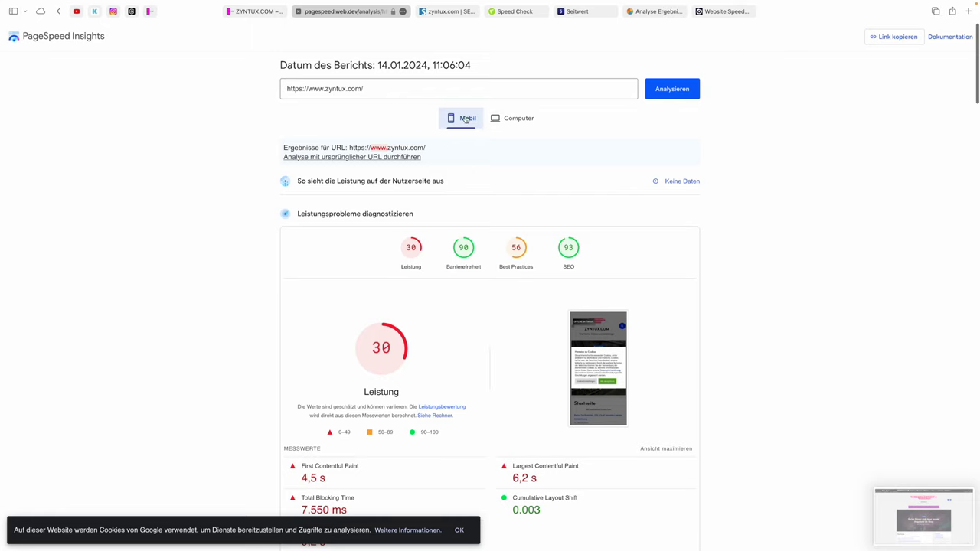
scroll(448, 229, down, 5)
scroll(447, 228, down, 1)
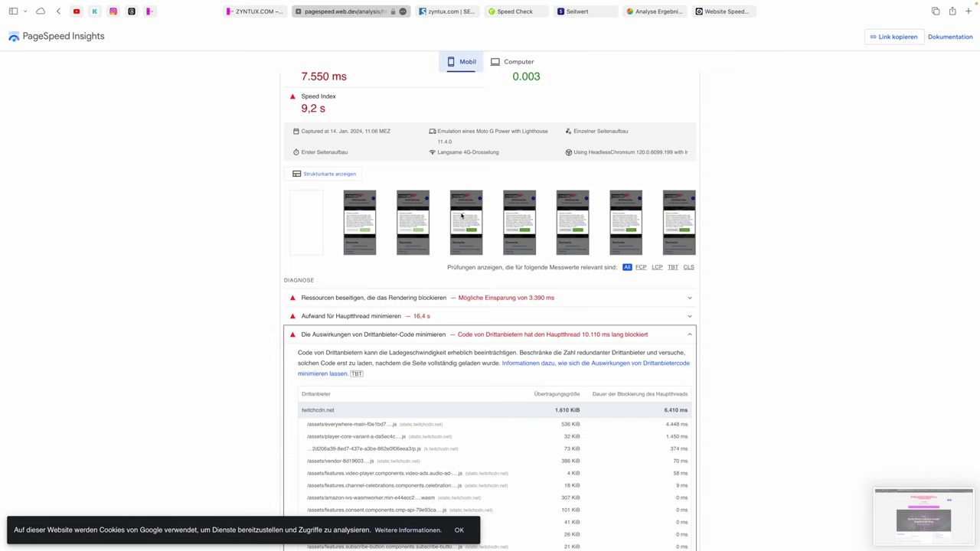
mouse_move(470, 150)
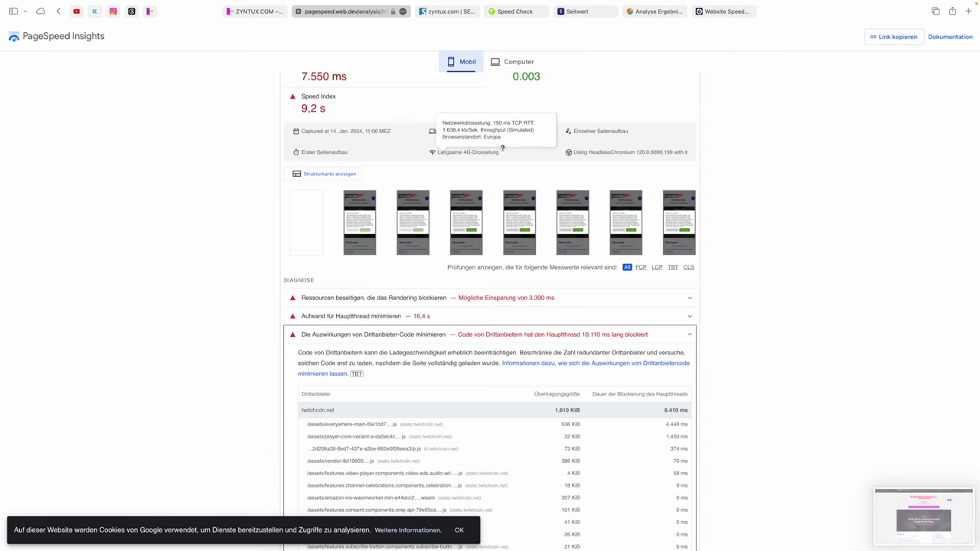
Expand the diagnostic "Ressourcen beseitigen, die das Rendering blockieren" and review its list of blocking resources.
scroll(580, 246, down, 2)
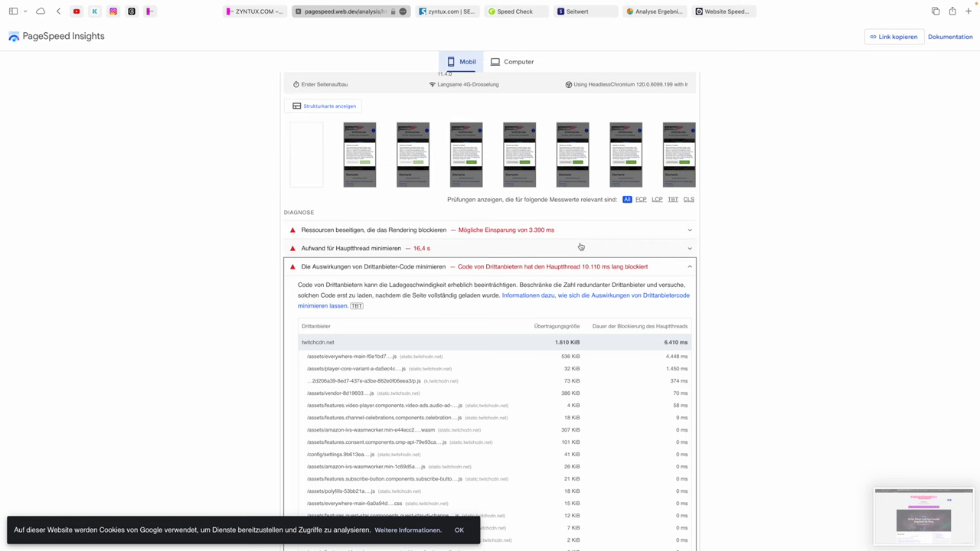
scroll(441, 229, down, 1)
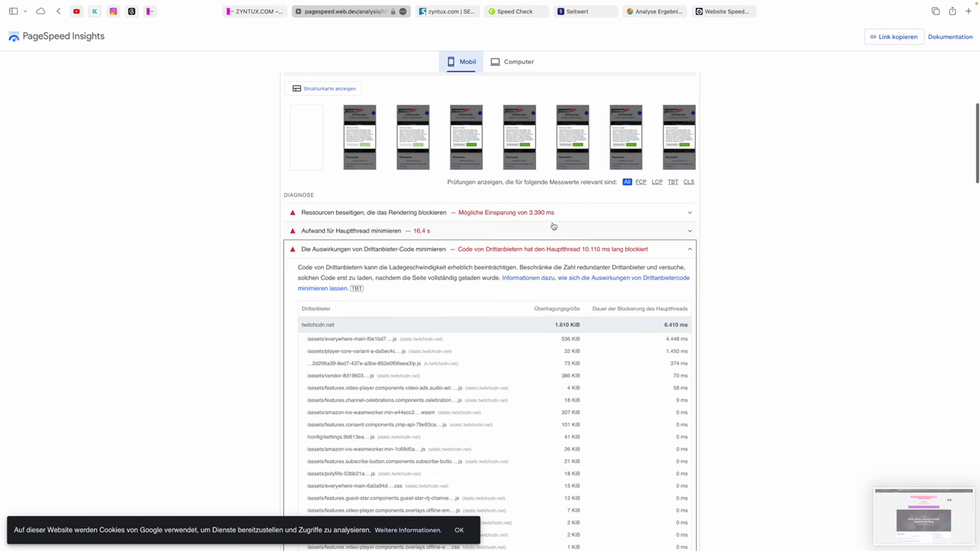
click(581, 217)
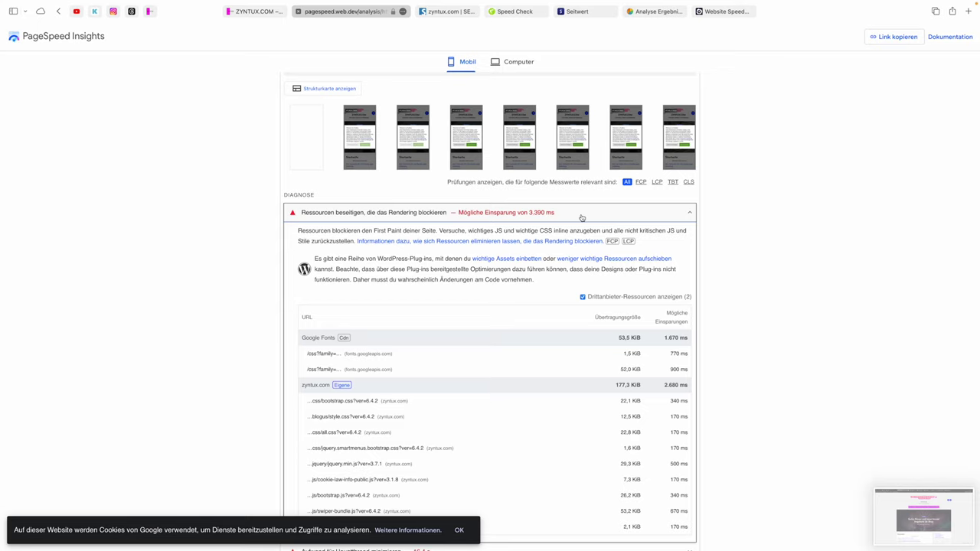
scroll(589, 245, down, 5)
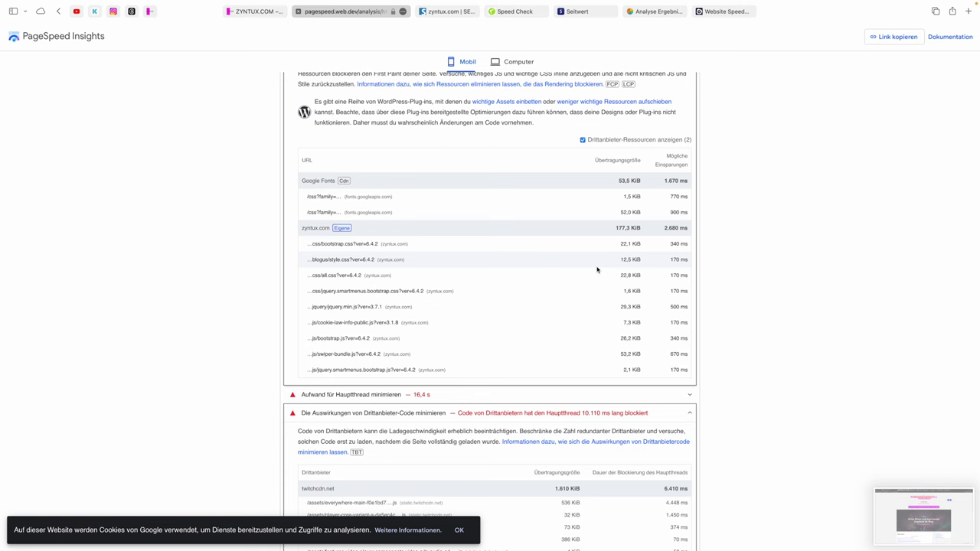
Review the third-party providers and their files listed under "Die Auswirkungen von Drittanbieter-Code minimieren".
scroll(597, 269, down, 3)
scroll(628, 229, down, 6)
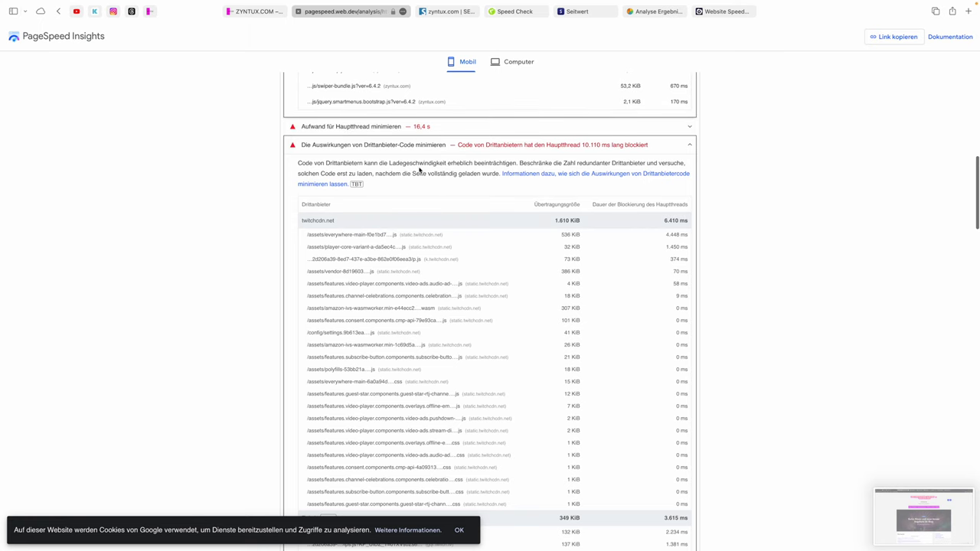
scroll(459, 204, down, 2)
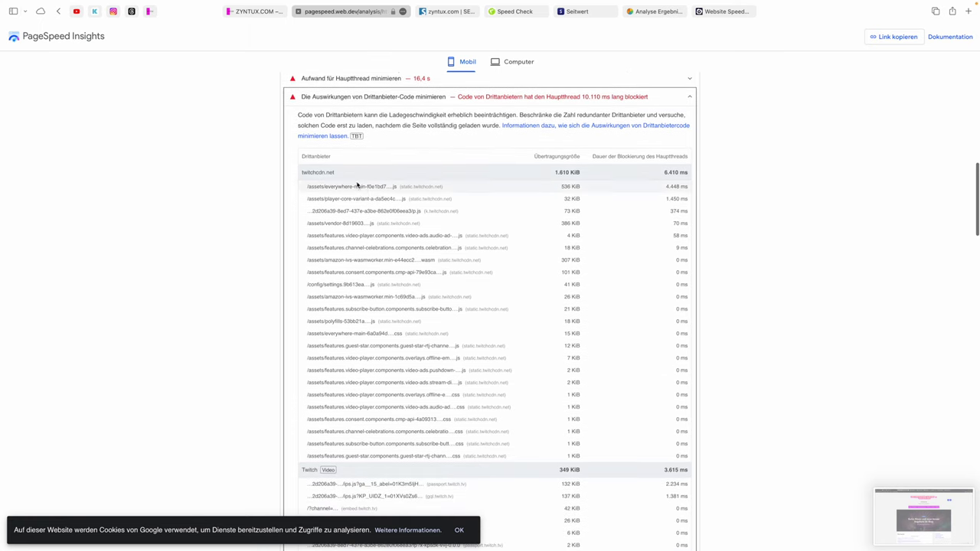
scroll(344, 276, down, 2)
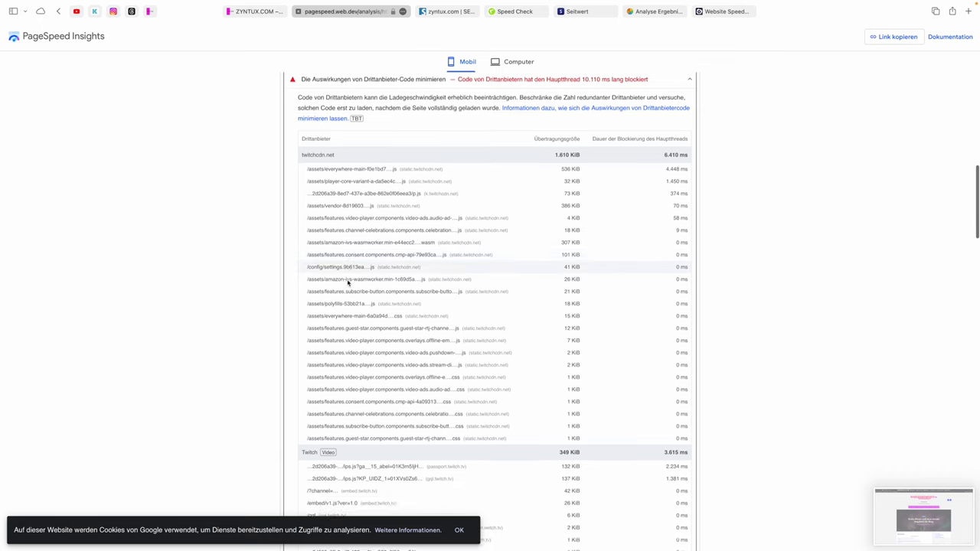
scroll(347, 282, down, 5)
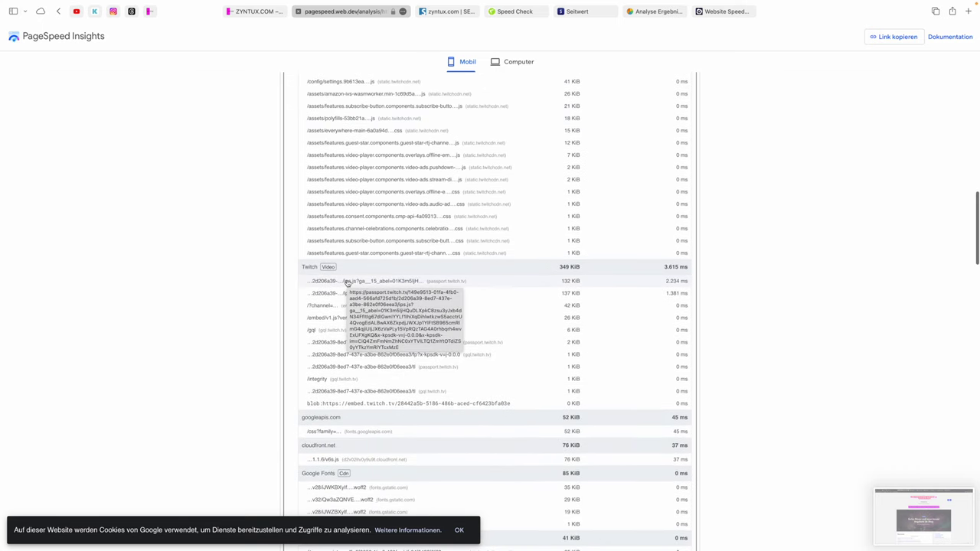
scroll(347, 283, down, 8)
scroll(347, 283, down, 2)
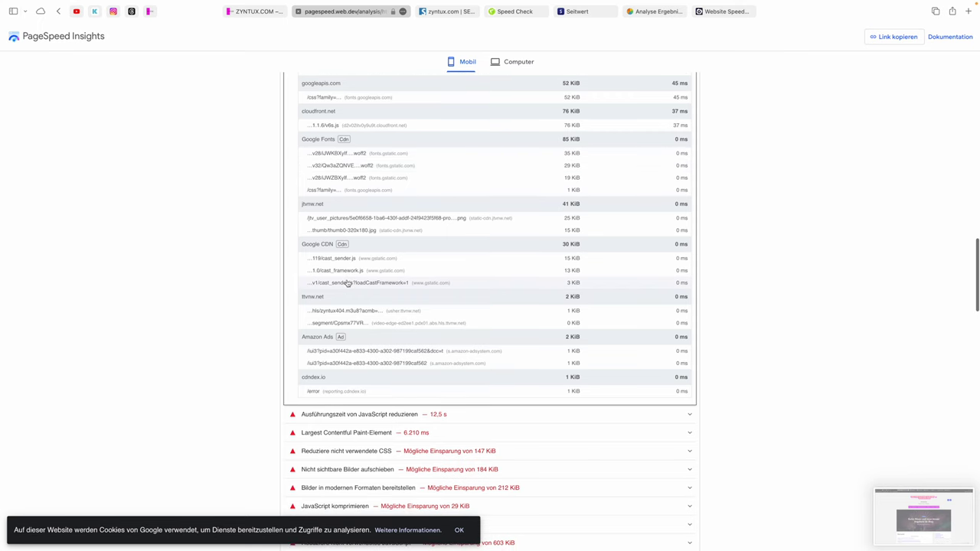
Expand the "Largest Contentful Paint-Element" diagnostic and look through its phase breakdown and the remaining performance diagnostics.
scroll(348, 282, down, 3)
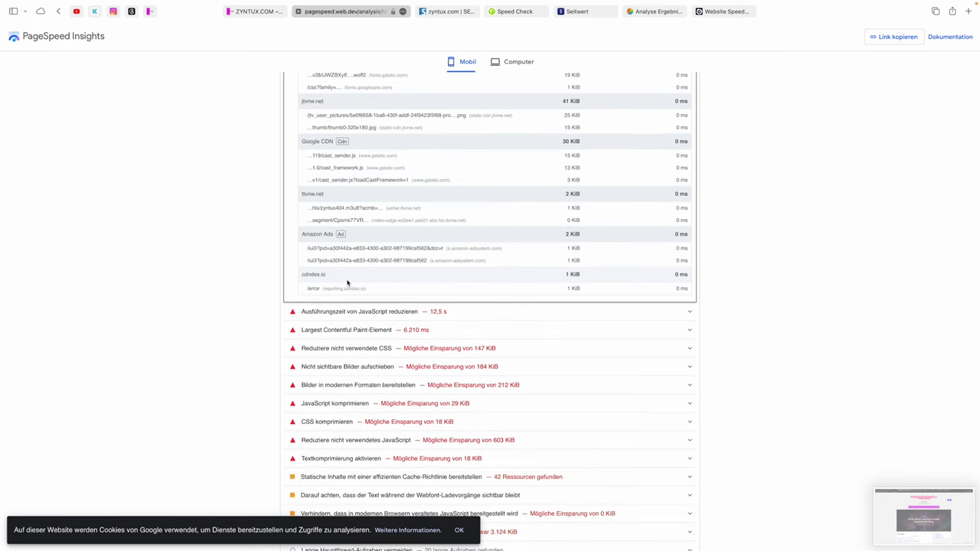
scroll(348, 282, down, 4)
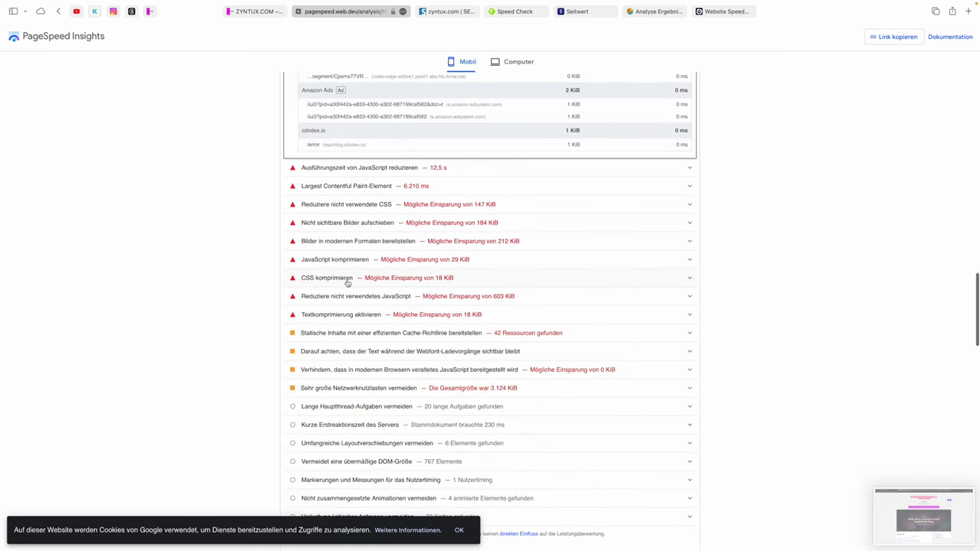
scroll(345, 281, down, 1)
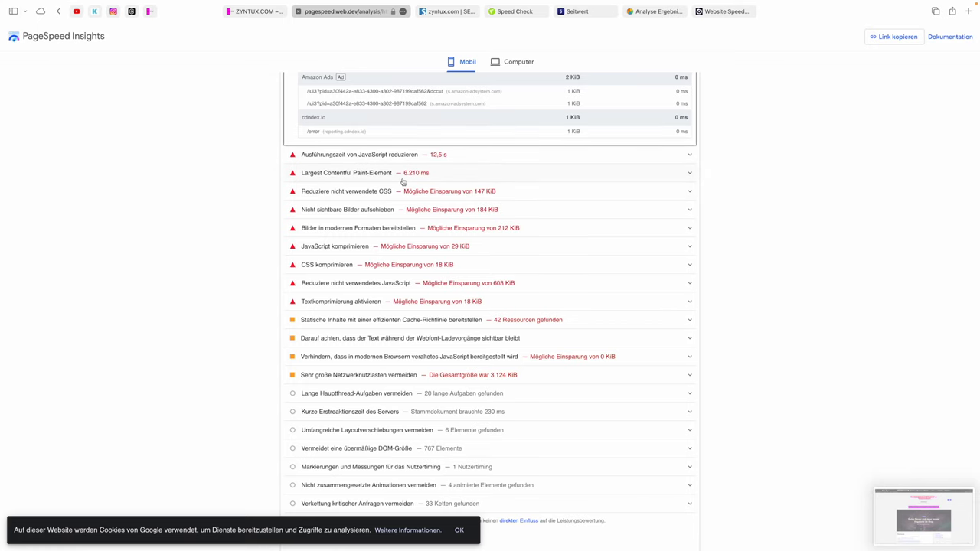
click(673, 178)
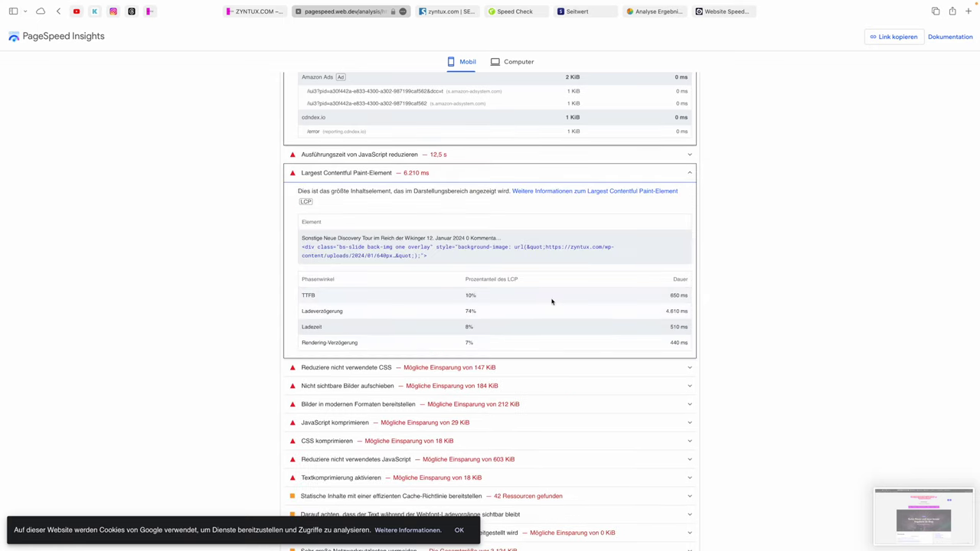
scroll(754, 293, down, 5)
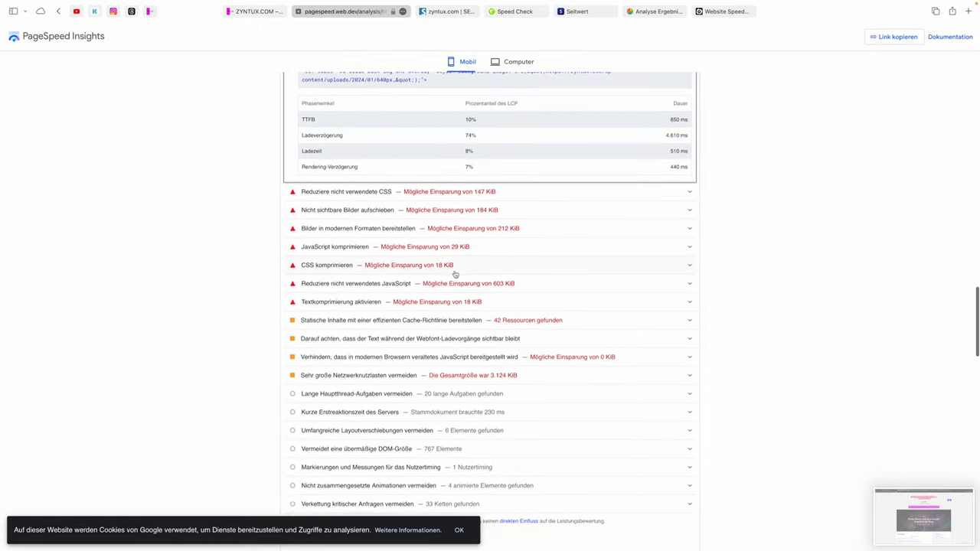
scroll(452, 269, down, 2)
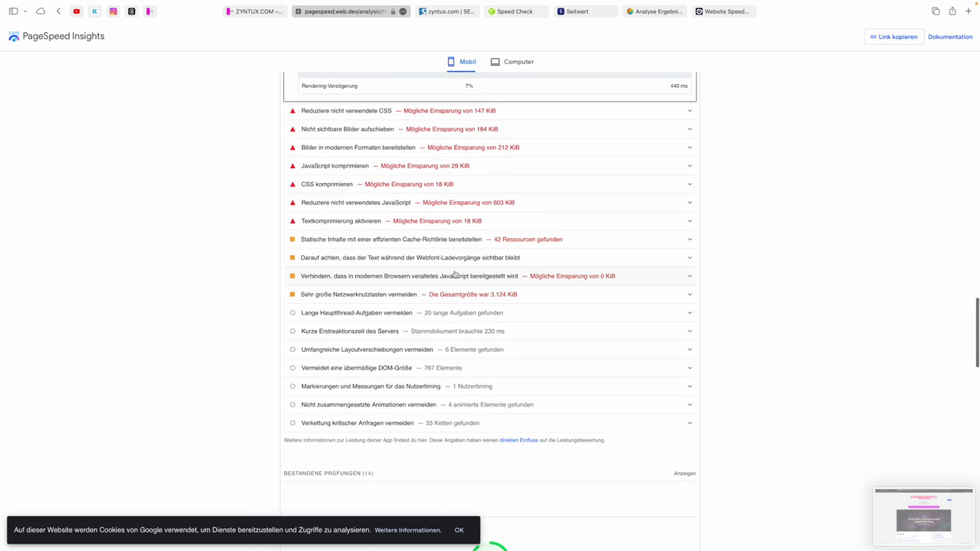
Review the Barrierefreiheit section's contrast, label and navigation checks, and look back over the performance diagnostics.
scroll(454, 274, down, 5)
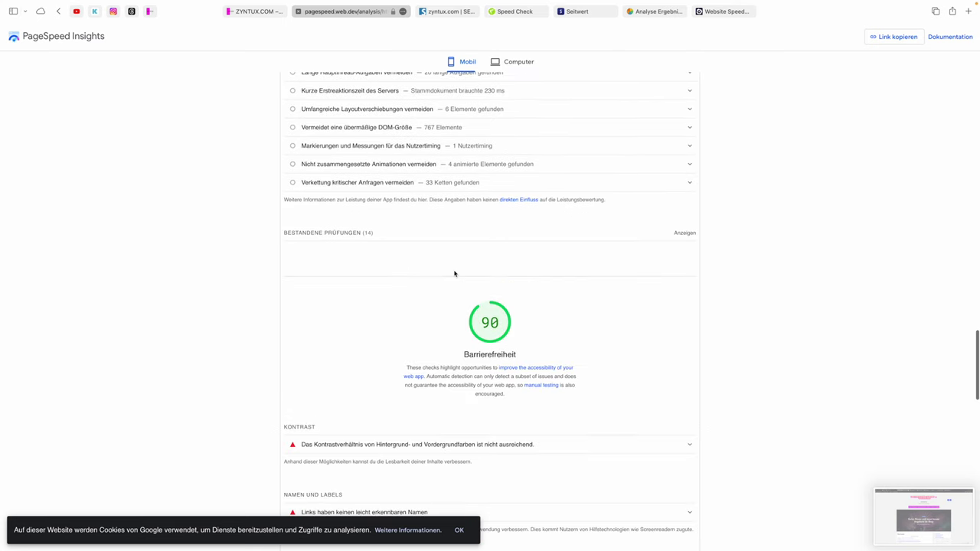
scroll(454, 273, down, 4)
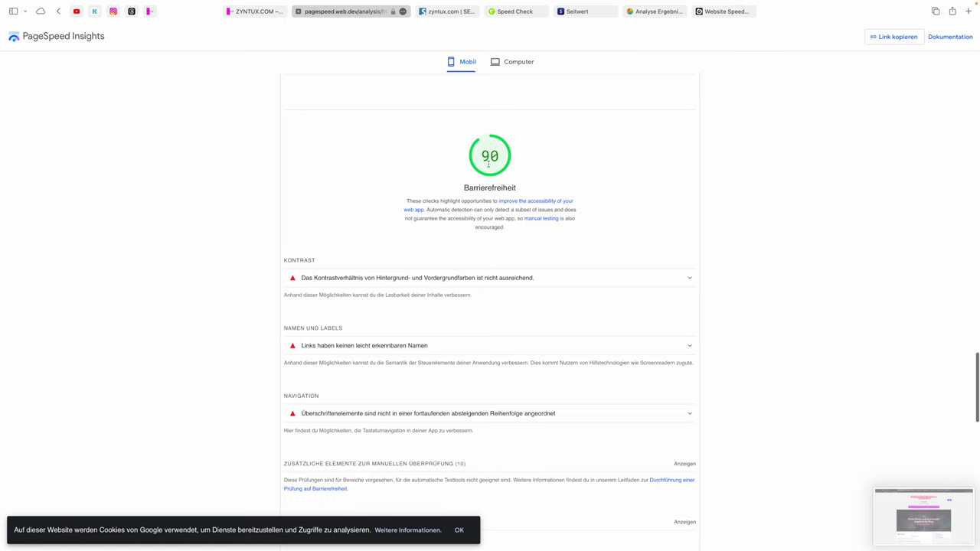
scroll(477, 242, down, 2)
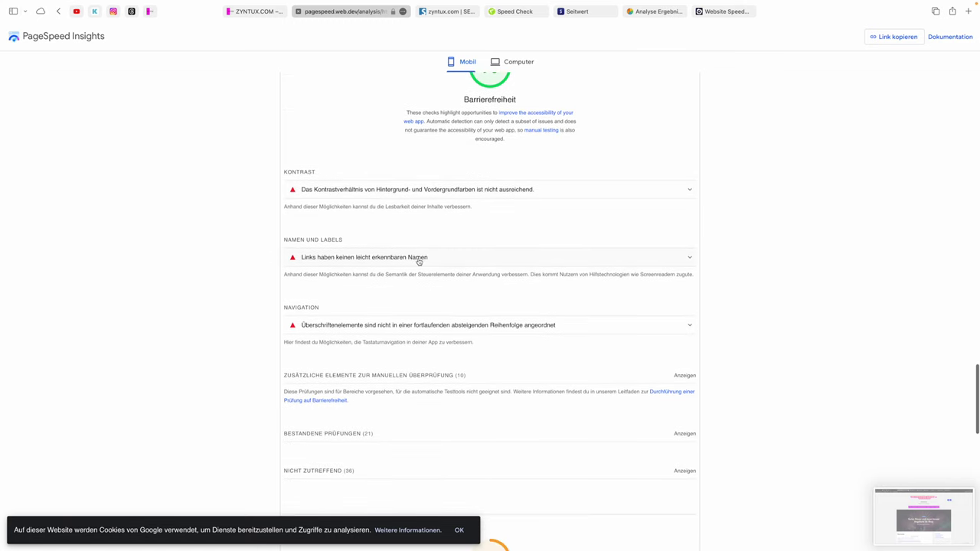
scroll(420, 261, down, 2)
scroll(418, 262, down, 1)
scroll(418, 261, up, 10)
scroll(418, 261, up, 4)
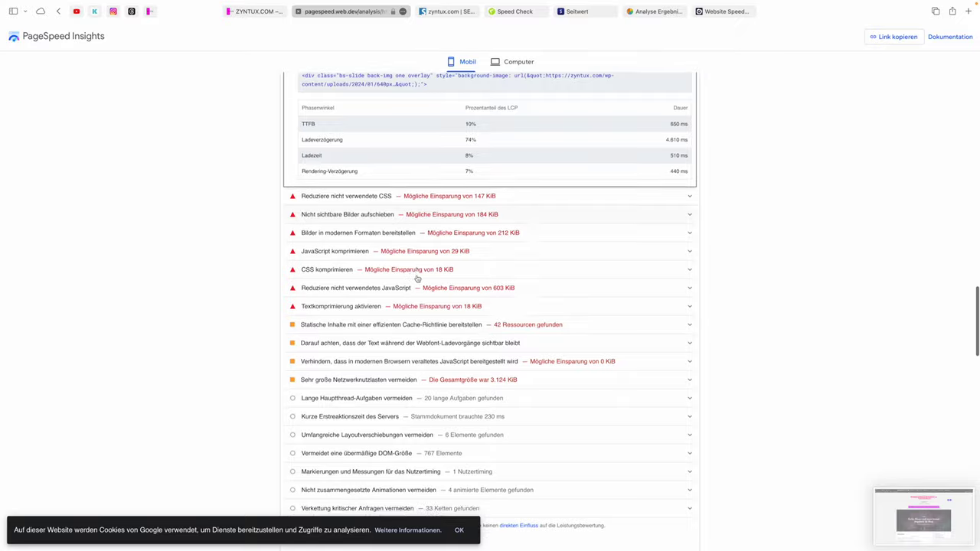
Expand the "Verwendet veraltete APIs" and "Uses third-party cookies" checks in the Best Practices section and read their details.
scroll(417, 279, down, 15)
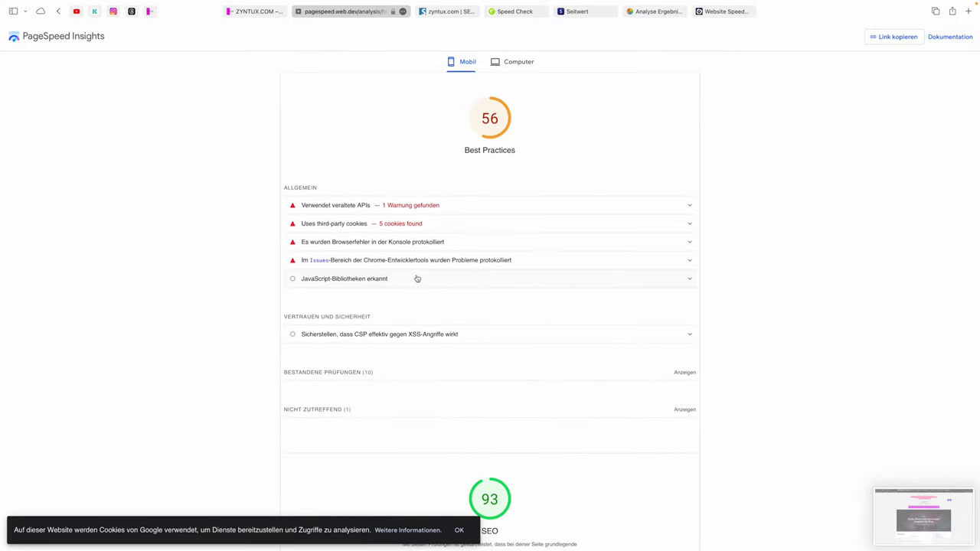
click(629, 204)
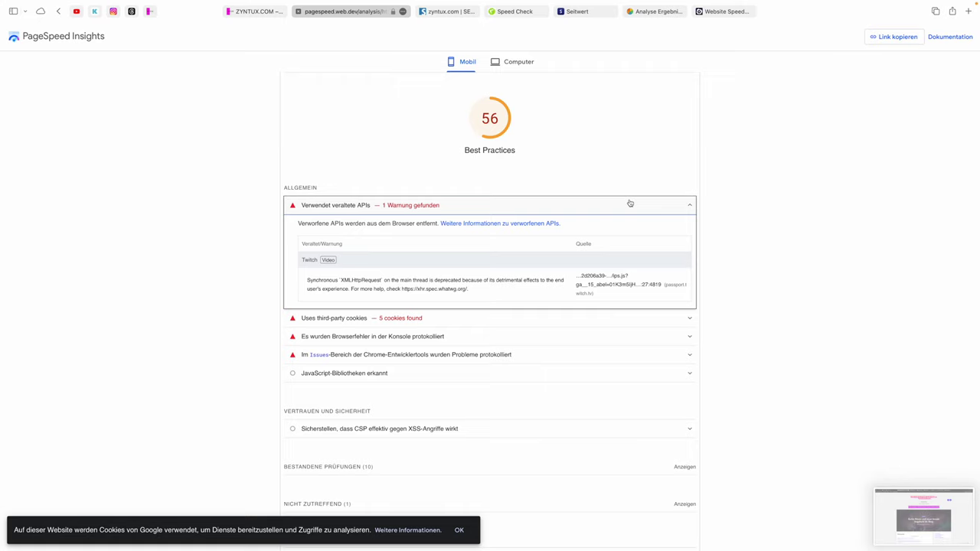
click(506, 322)
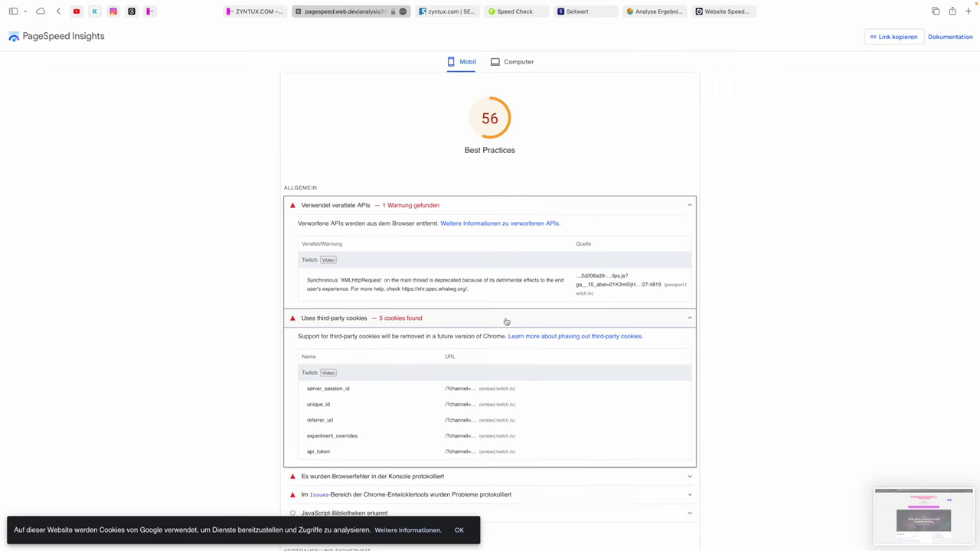
scroll(509, 333, down, 4)
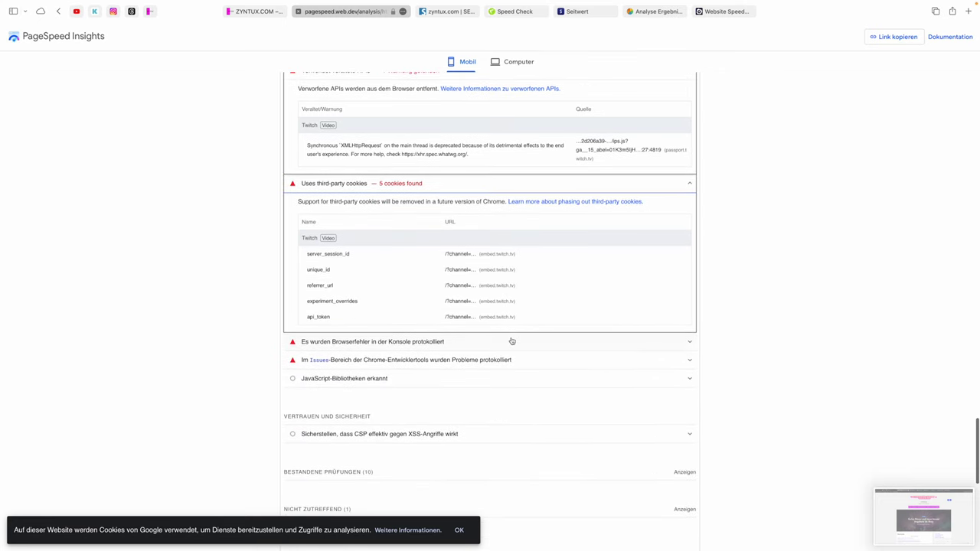
Review the SEO section's score, content best practices and additional manual checks at the end of the report.
scroll(555, 388, down, 5)
scroll(555, 389, down, 1)
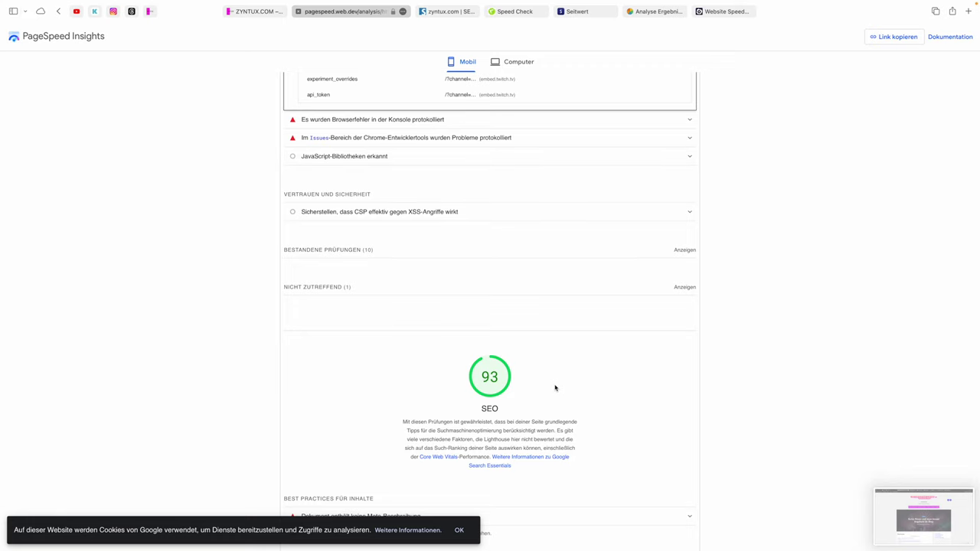
scroll(555, 388, down, 9)
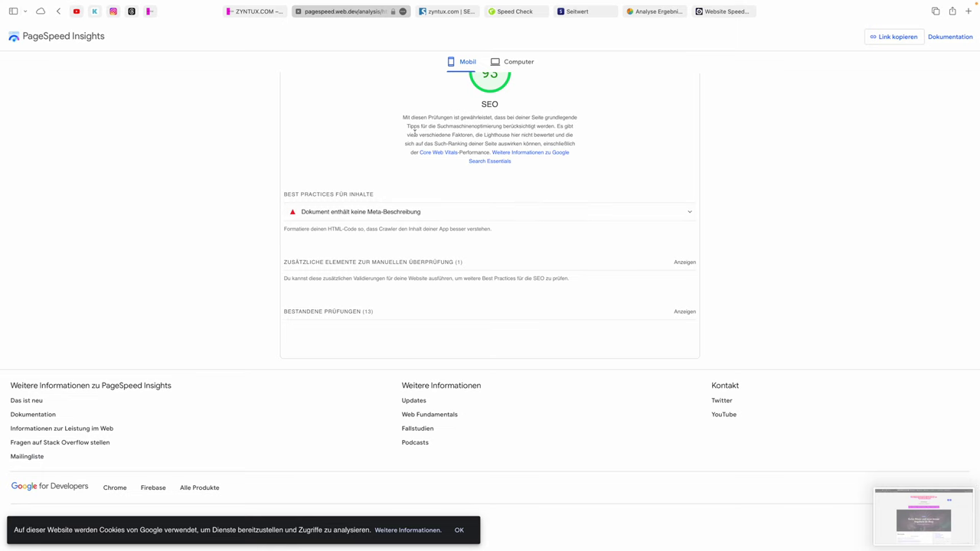
scroll(490, 199, up, 2)
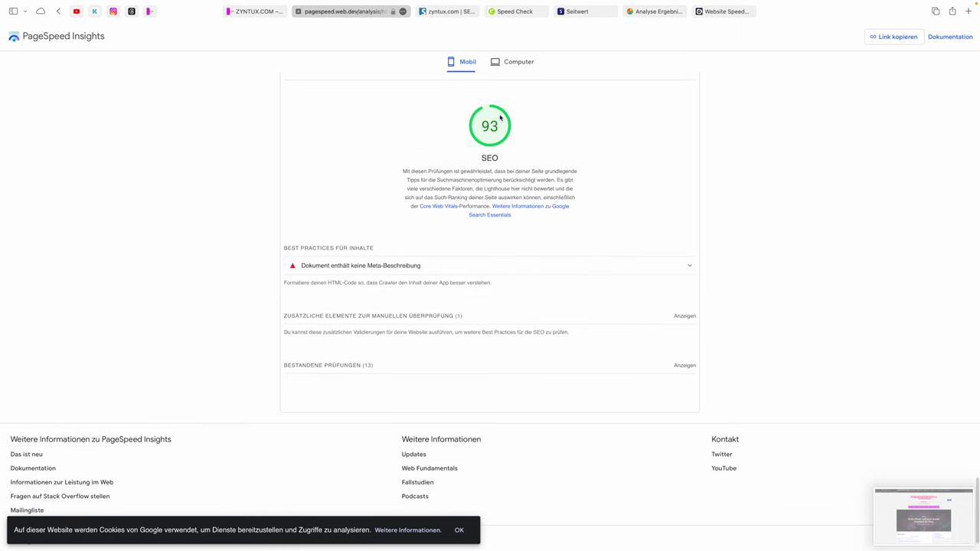
Compare the Computer report's category scores and performance metrics for zyntux.com with those of the Mobil report.
scroll(500, 117, up, 20)
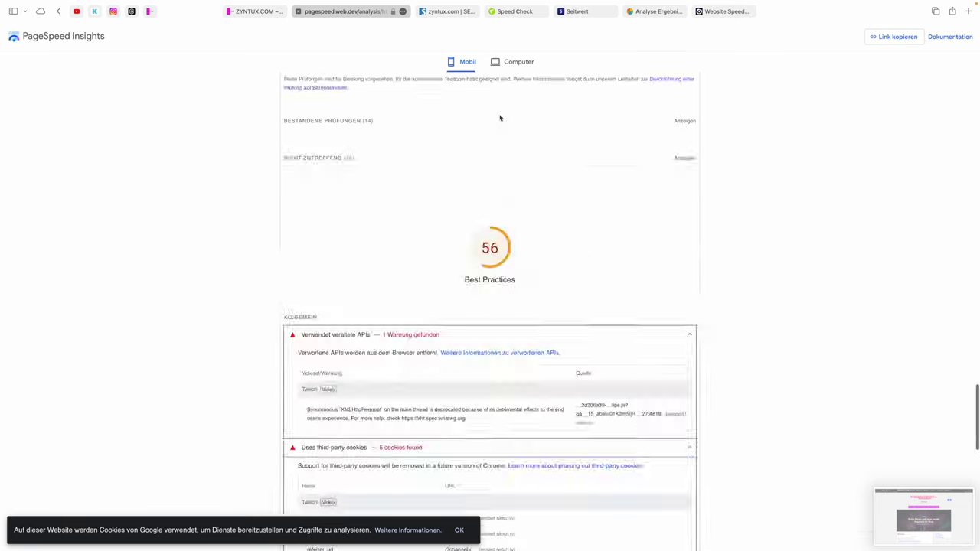
scroll(500, 117, up, 4)
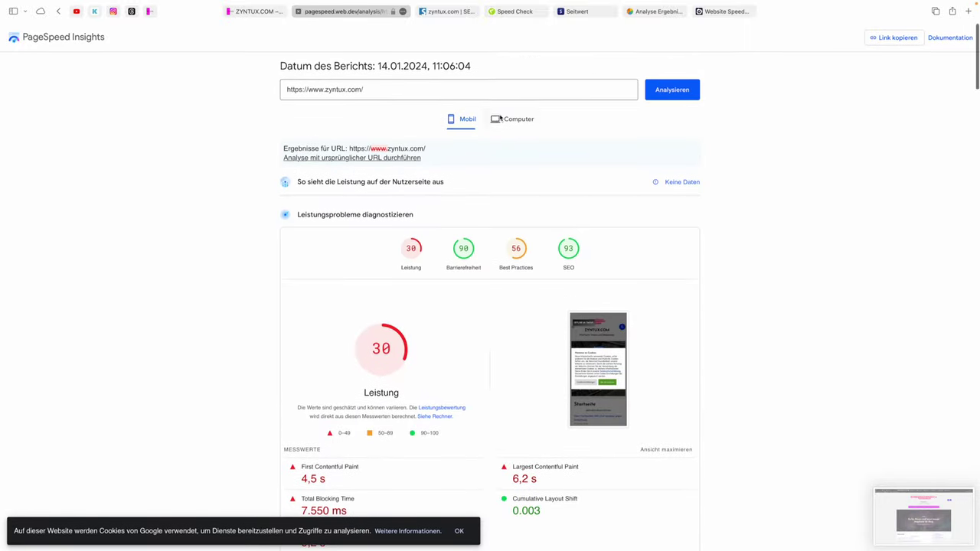
click(500, 118)
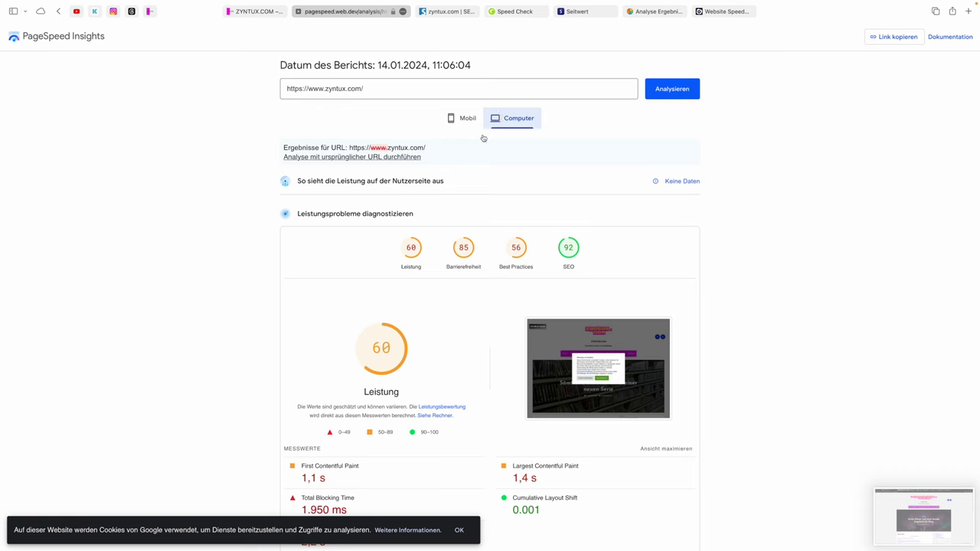
scroll(435, 207, down, 2)
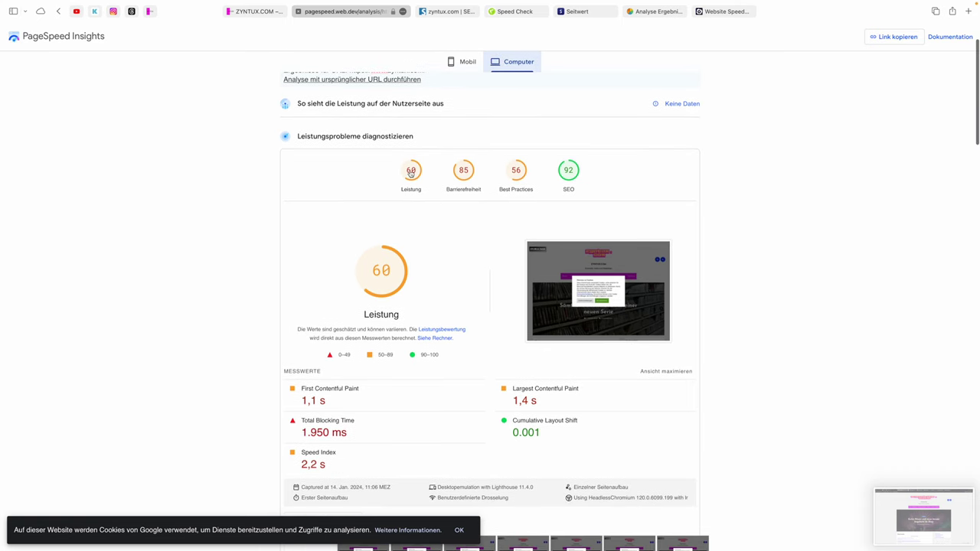
scroll(461, 161, up, 2)
click(469, 121)
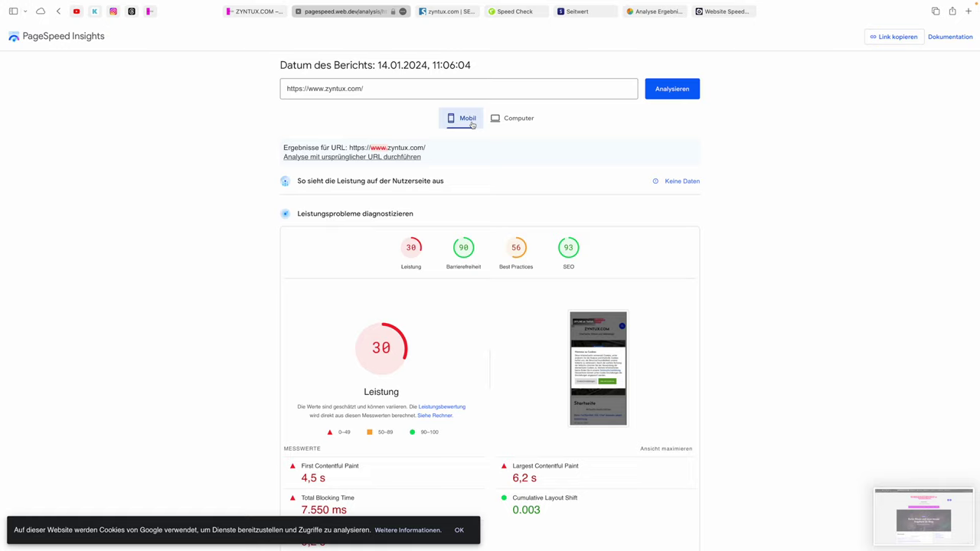
click(659, 95)
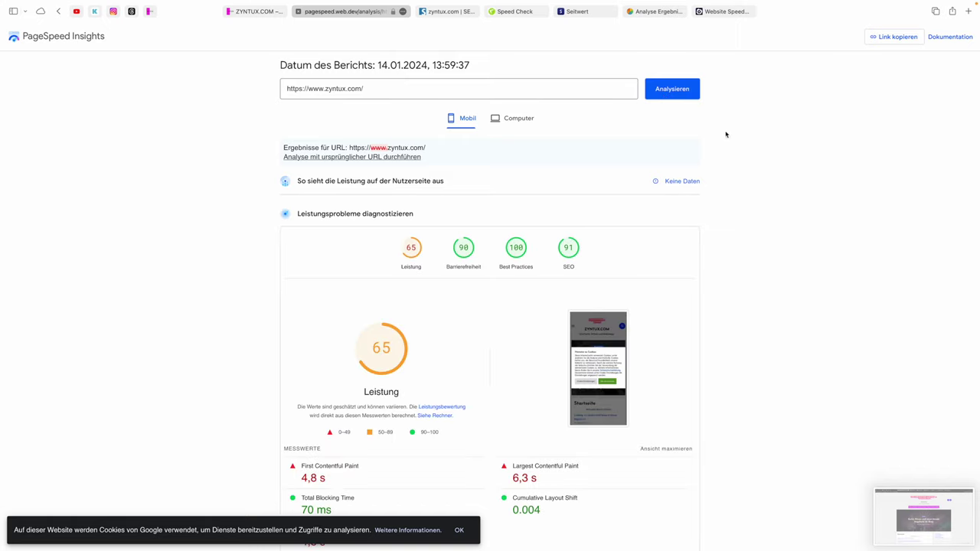
scroll(740, 170, down, 1)
scroll(719, 205, down, 1)
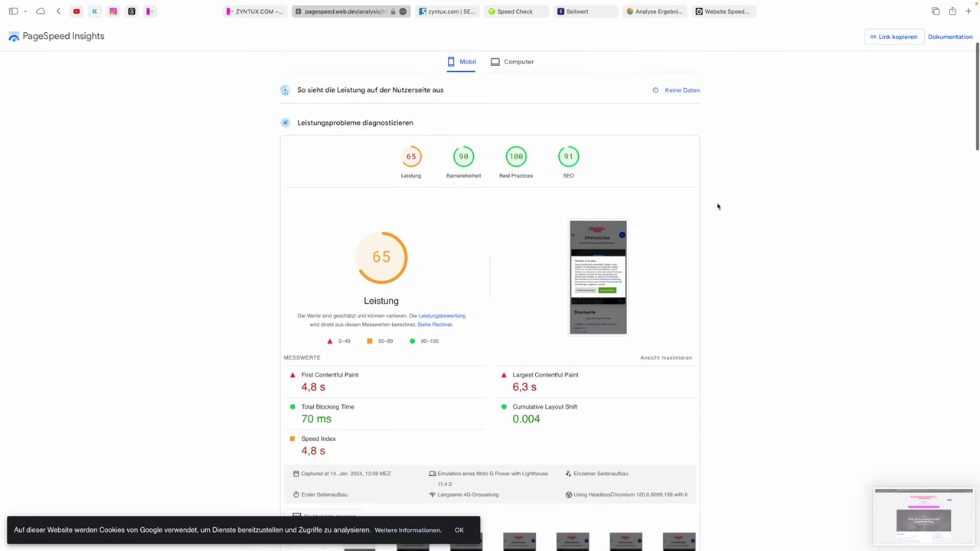
scroll(466, 306, down, 5)
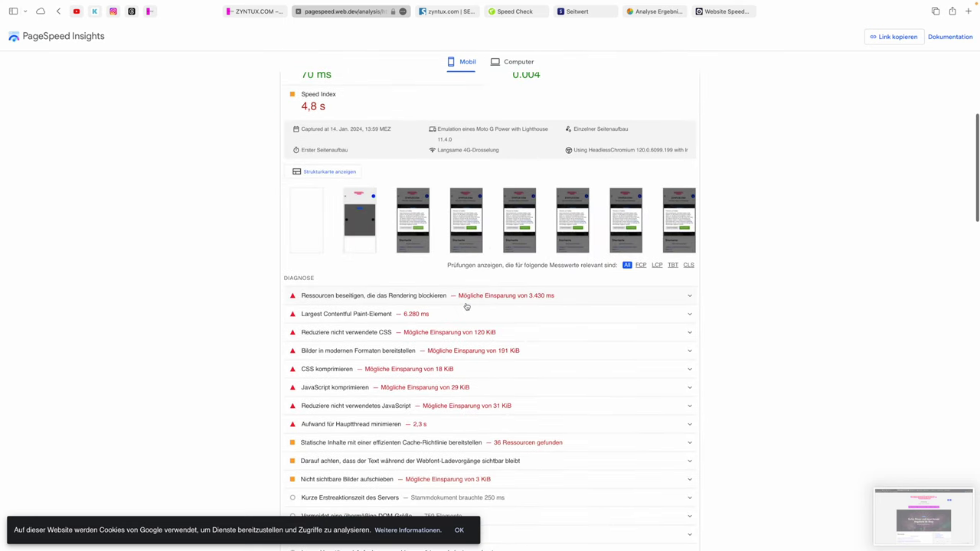
scroll(467, 306, up, 6)
Review the new Computer report from its performance metrics and diagnostics through to the Best Practices and SEO sections.
click(511, 122)
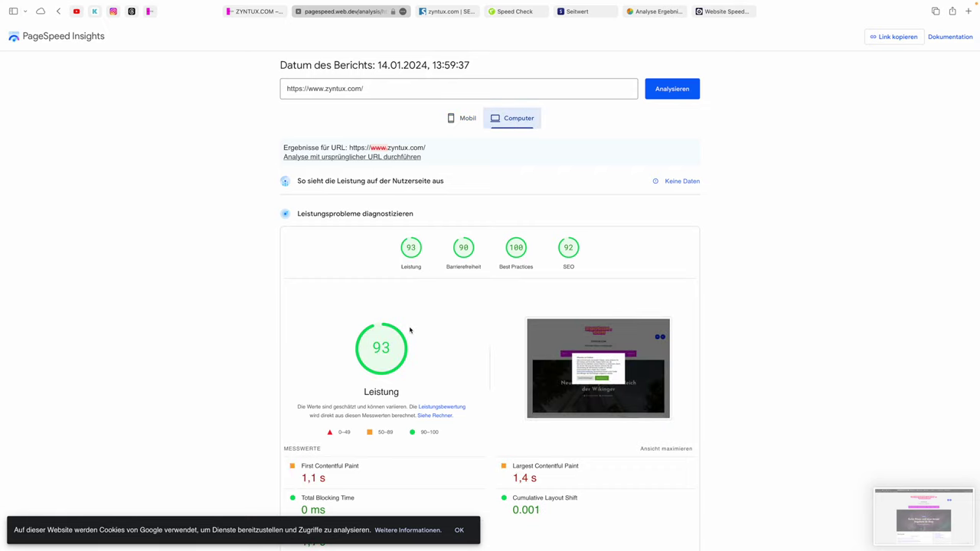
scroll(433, 321, down, 15)
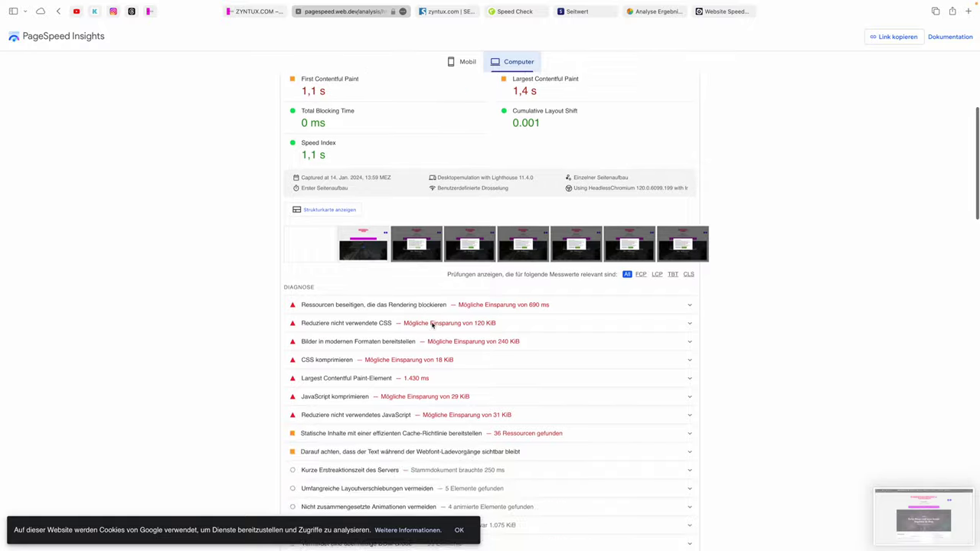
scroll(432, 325, down, 15)
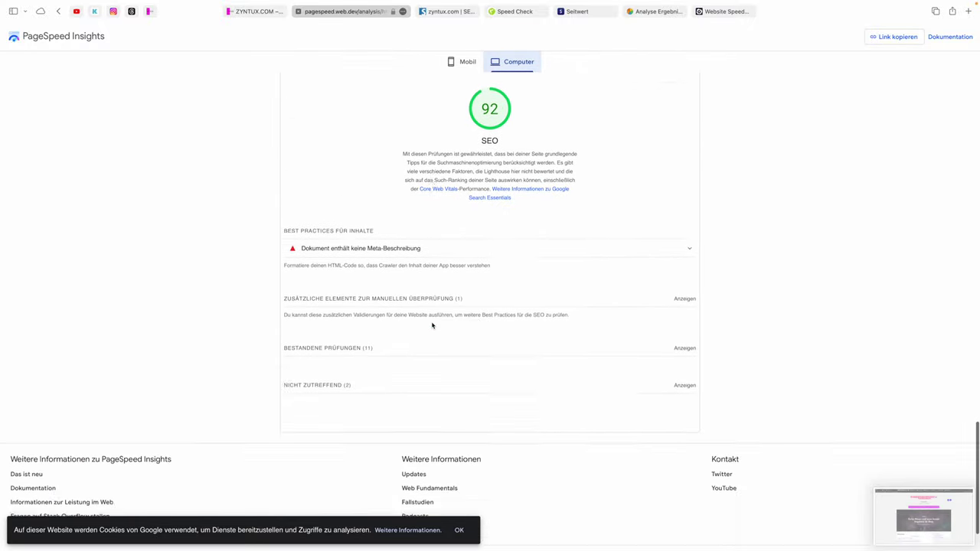
scroll(432, 326, up, 15)
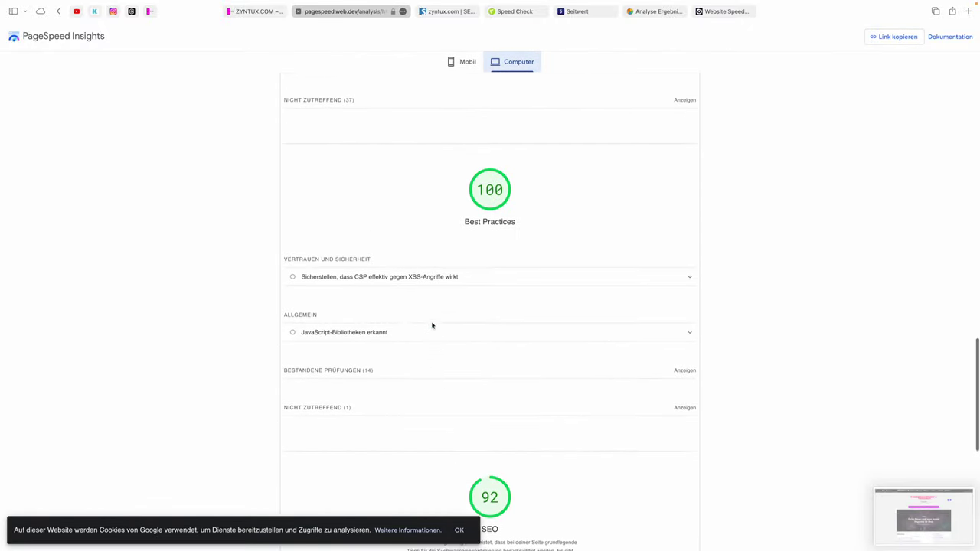
scroll(432, 326, up, 15)
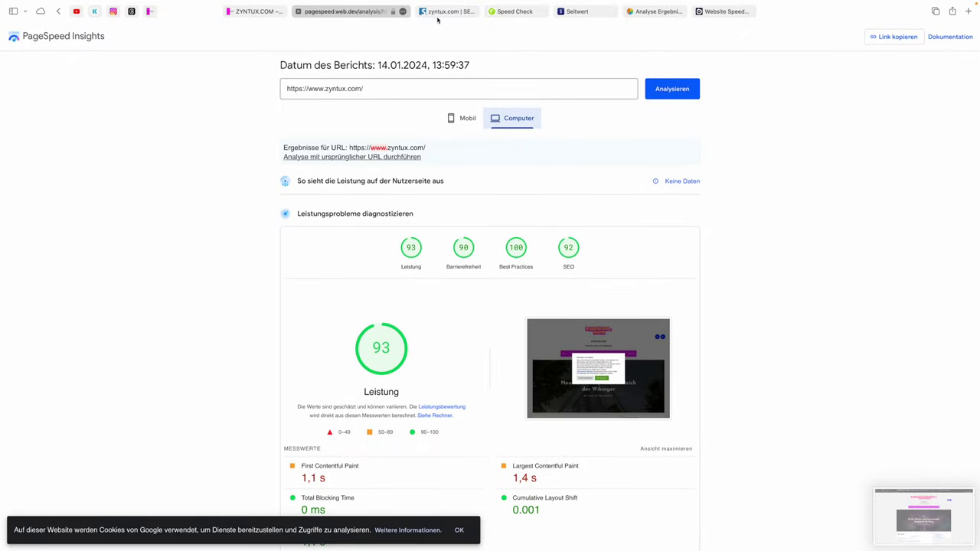
Switch to the Pergamon Interactive Speed Check page, place its tab directly after PageSpeed Insights, and look through the existing server timings.
click(460, 12)
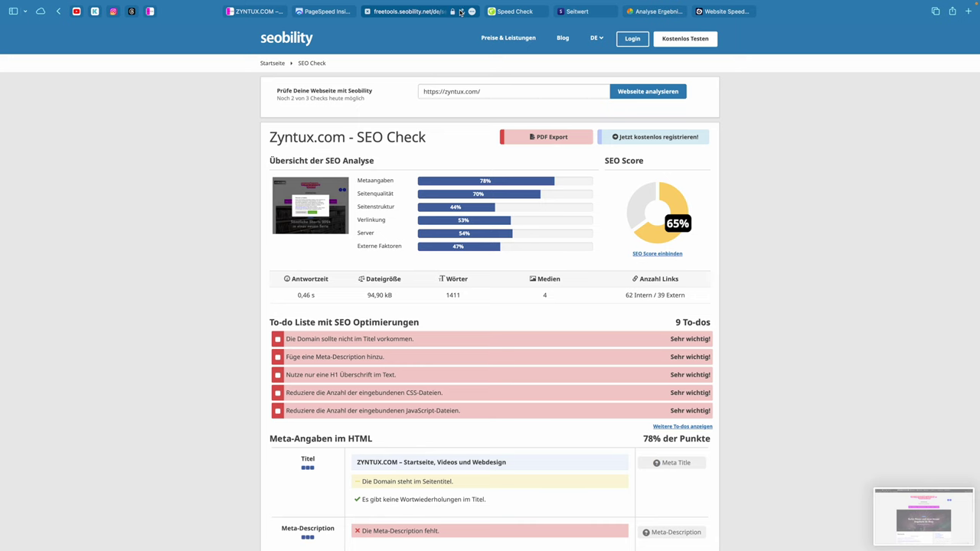
click(521, 11)
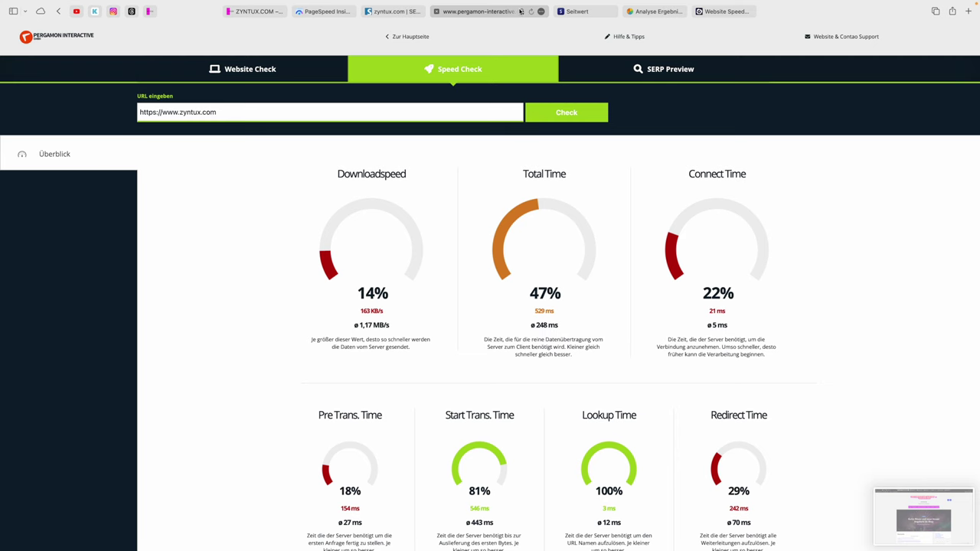
drag(474, 13, 408, 9)
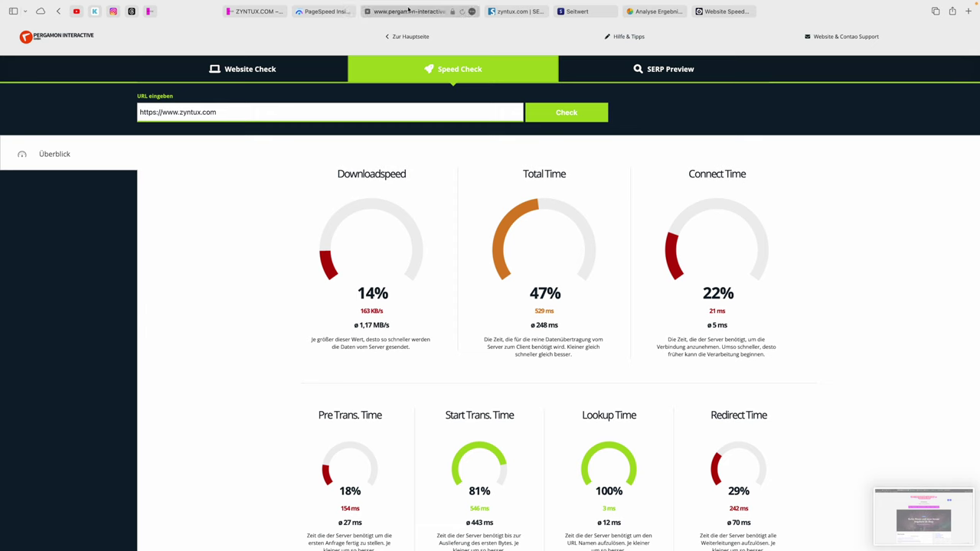
scroll(299, 138, down, 1)
scroll(300, 138, up, 1)
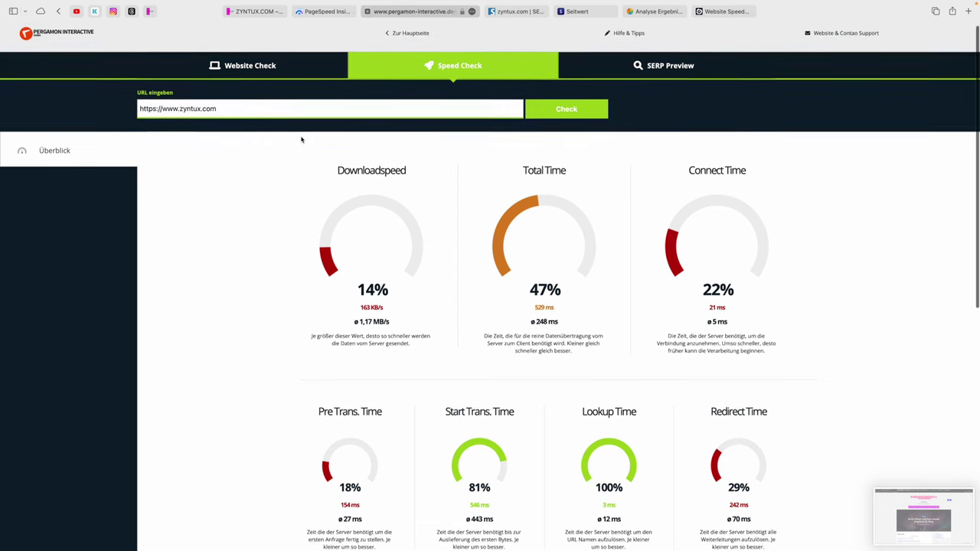
scroll(301, 140, down, 5)
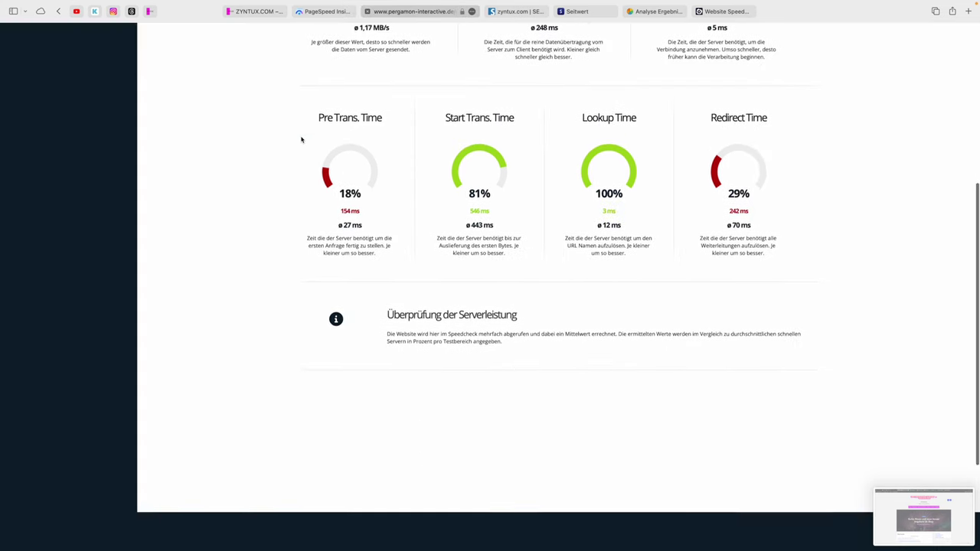
scroll(302, 140, up, 5)
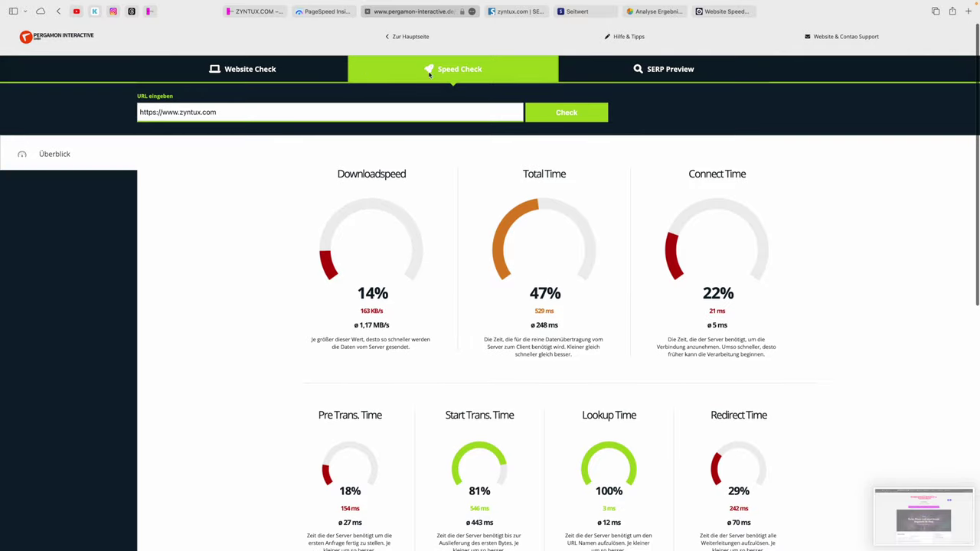
click(554, 114)
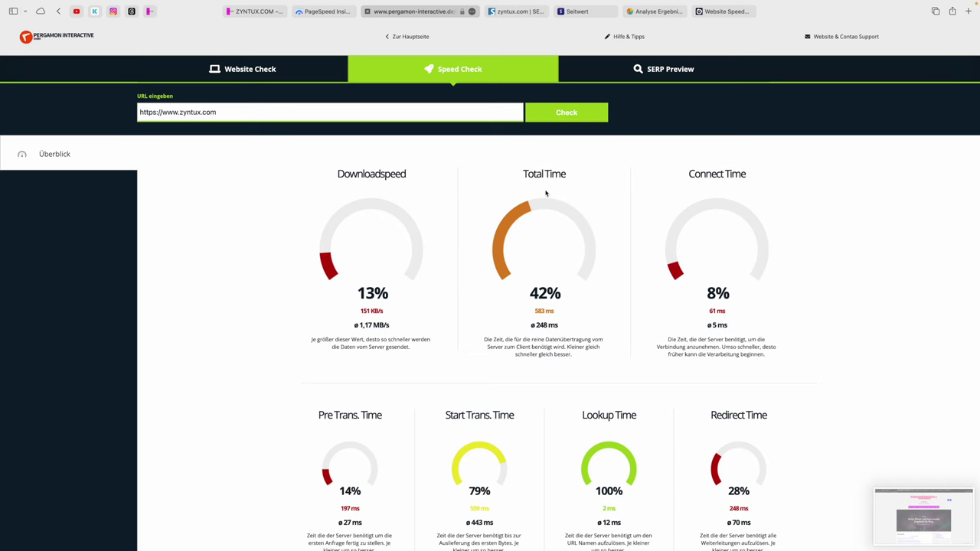
scroll(423, 286, down, 10)
scroll(424, 286, up, 7)
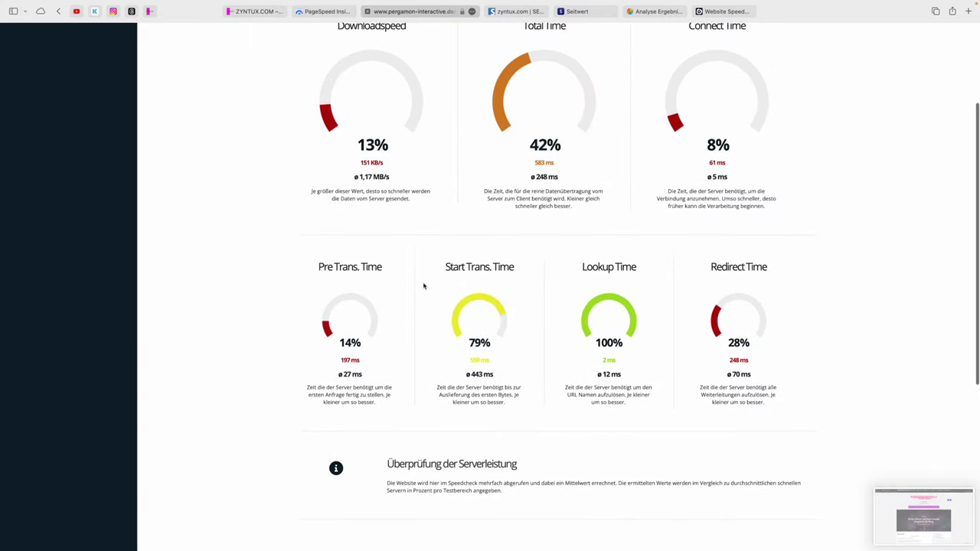
scroll(423, 286, up, 3)
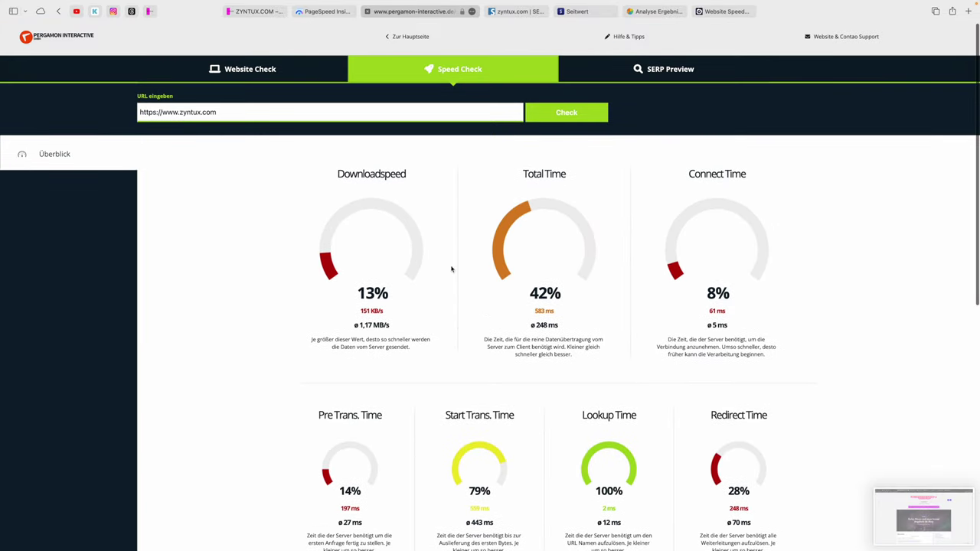
scroll(464, 287, down, 3)
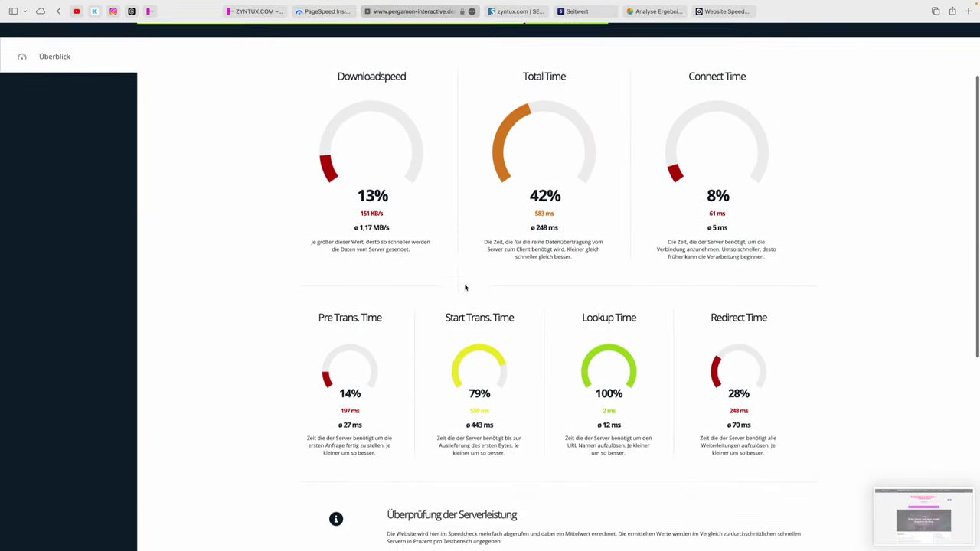
scroll(453, 316, down, 3)
scroll(454, 314, up, 2)
scroll(454, 312, up, 3)
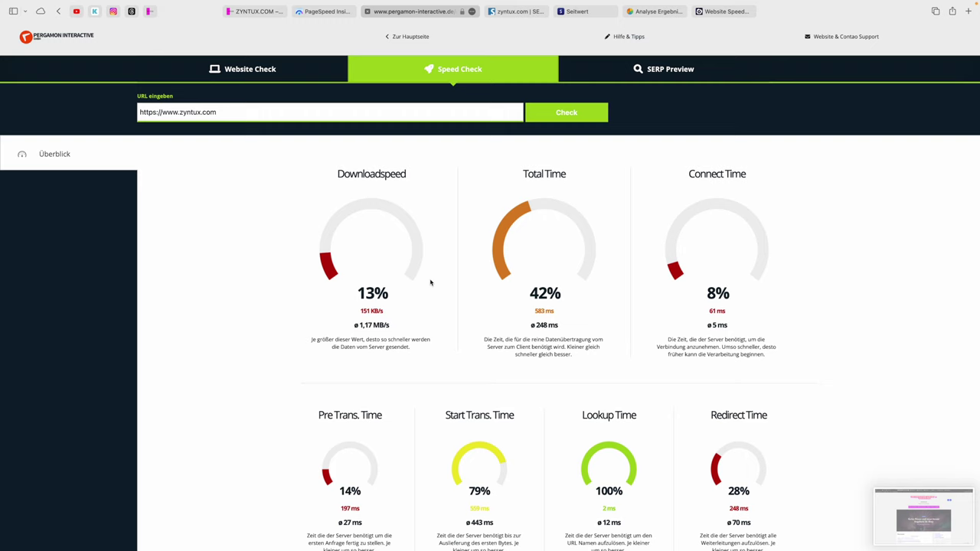
Look back at the Mobil results in PageSpeed Insights for comparison and return to the Speed Check page.
click(331, 11)
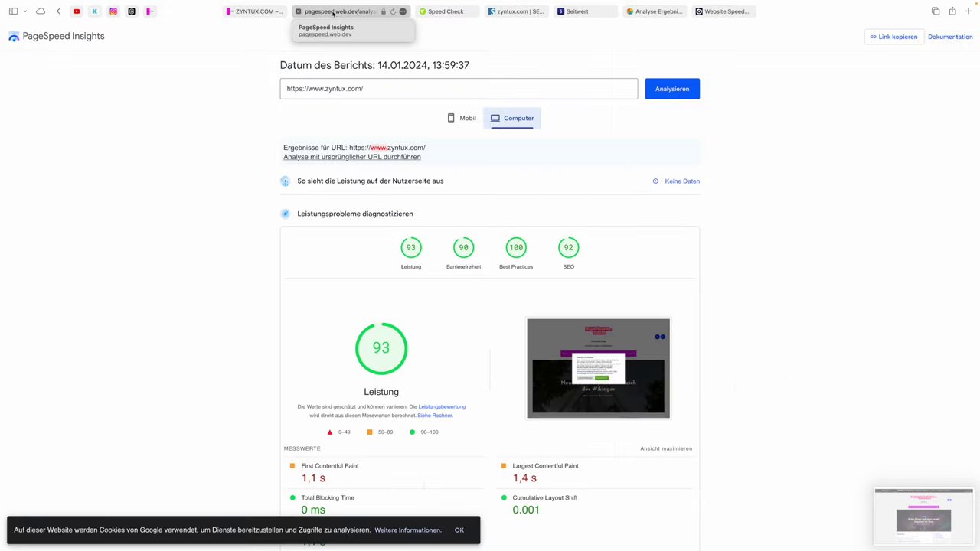
click(461, 119)
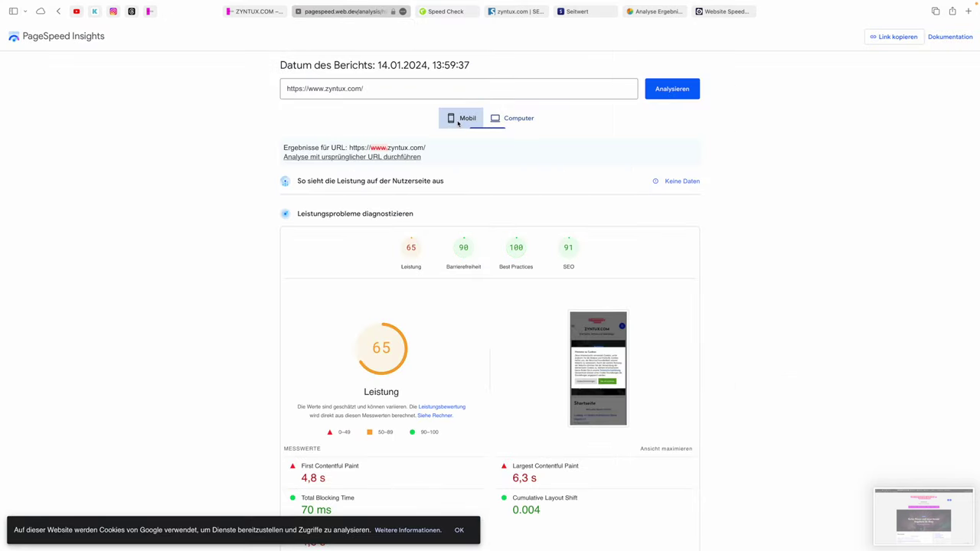
click(446, 11)
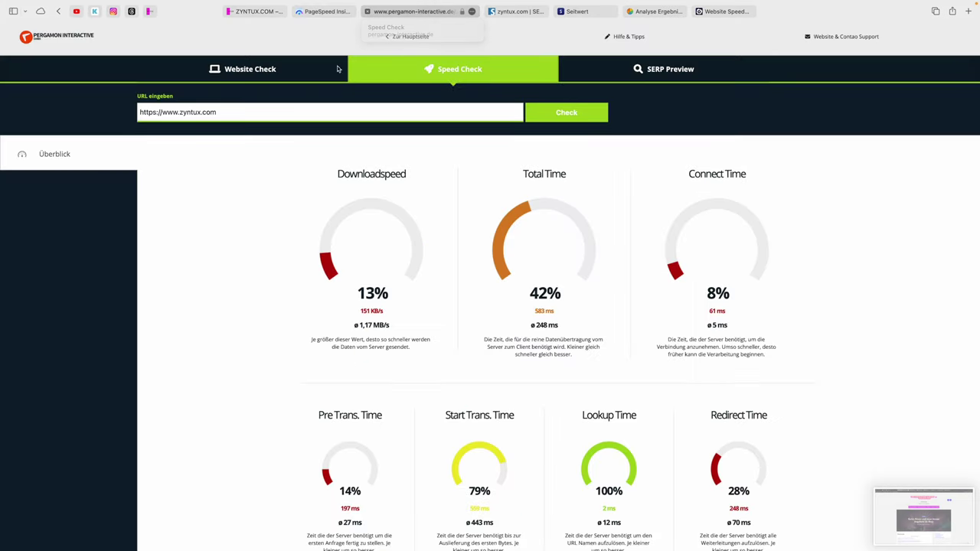
click(278, 71)
click(531, 271)
click(568, 116)
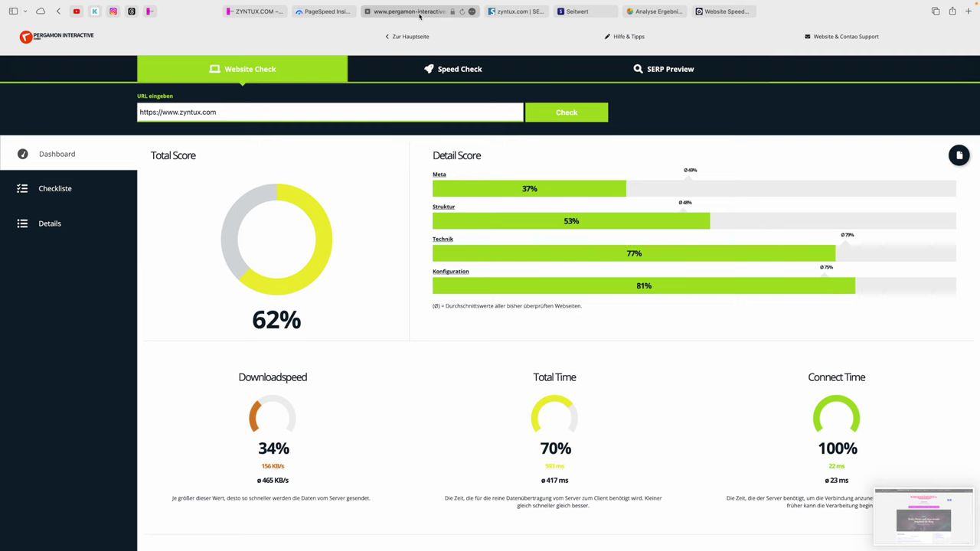
Review the Website Check dashboard's total and detail scores, server timings, ToDo Checkliste, ranking and trophies.
scroll(395, 140, down, 3)
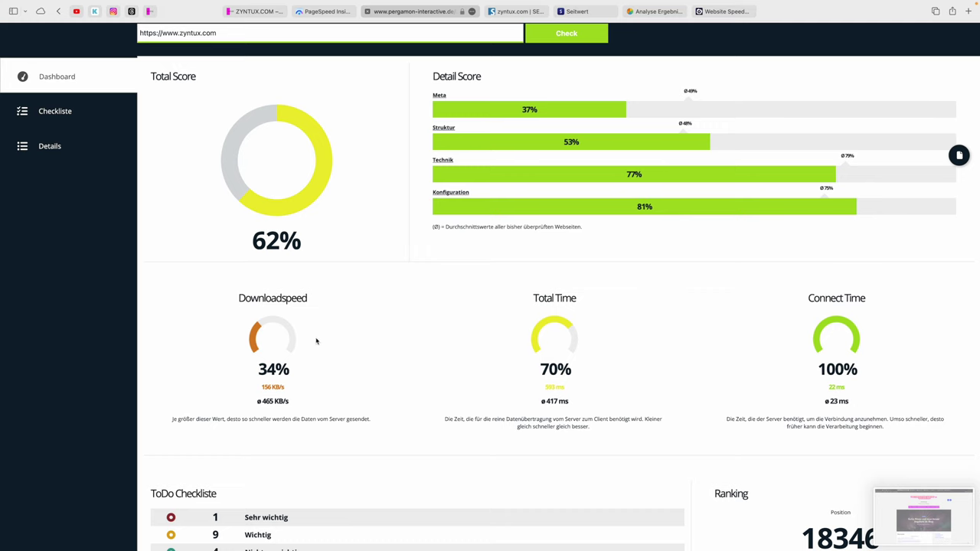
scroll(431, 345, down, 5)
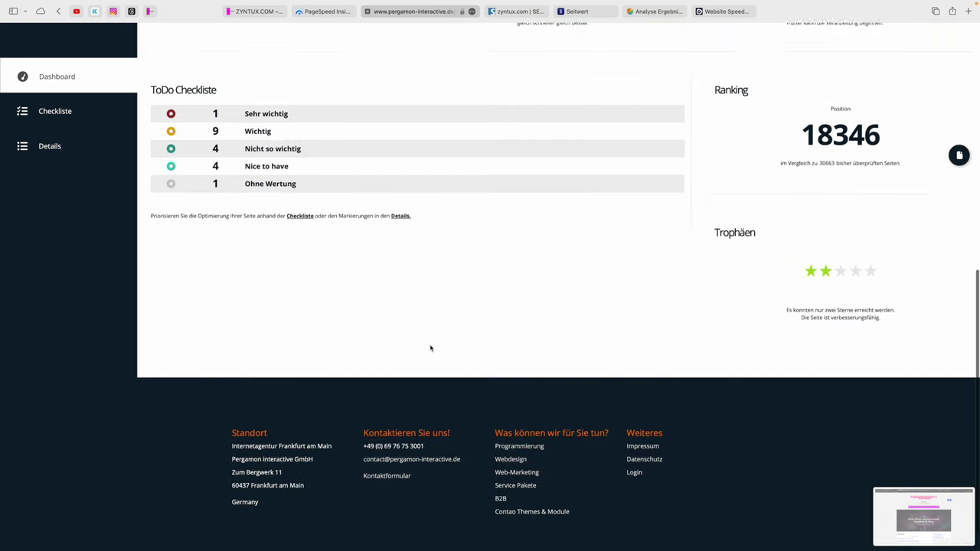
scroll(431, 348, up, 2)
scroll(430, 348, up, 3)
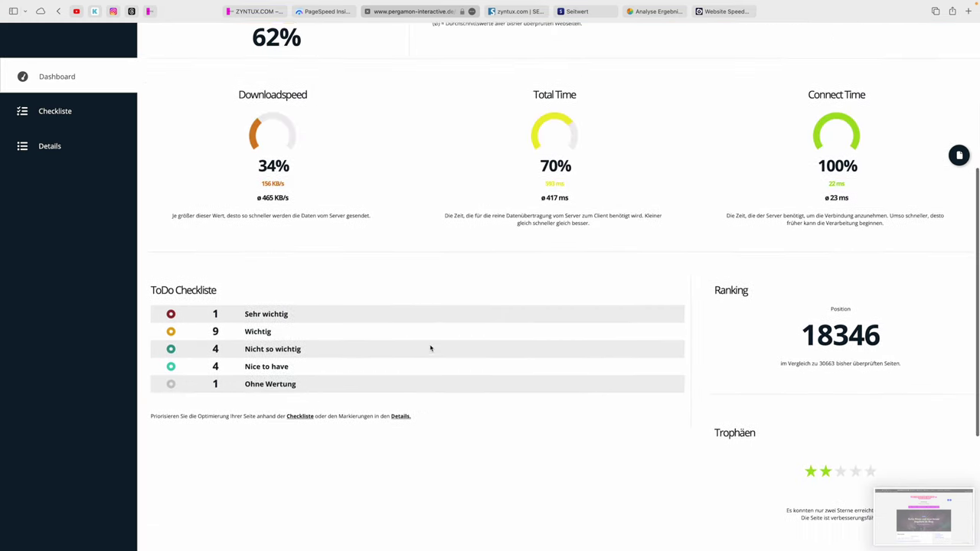
scroll(430, 348, down, 4)
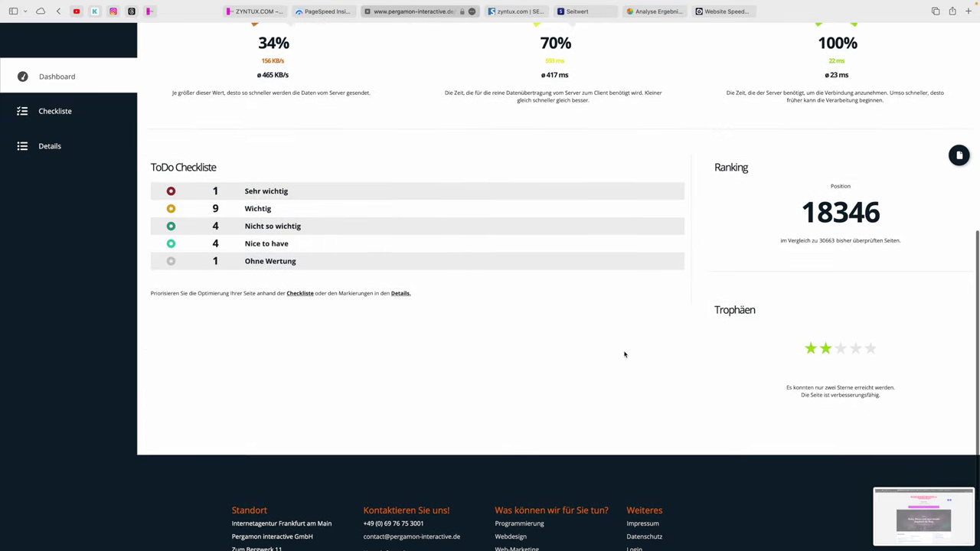
scroll(624, 354, up, 3)
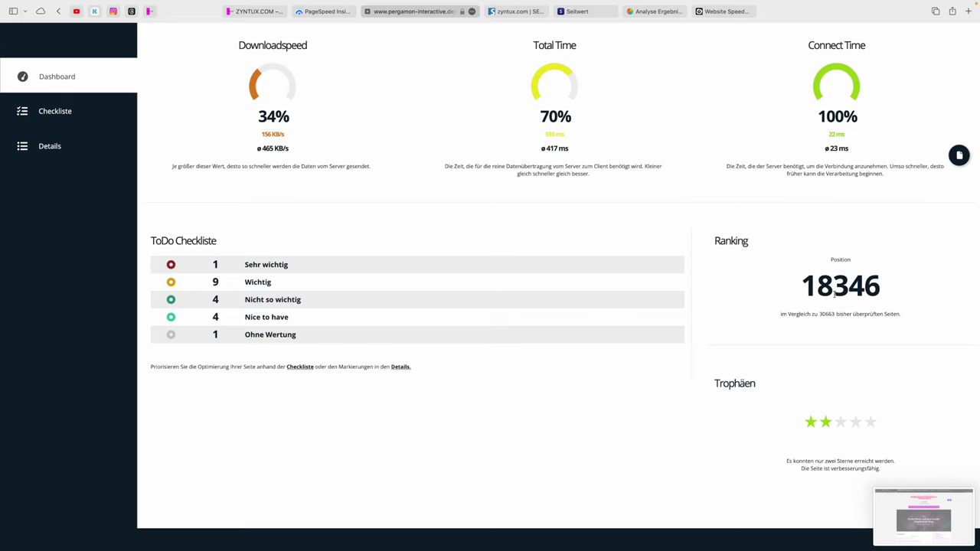
scroll(751, 280, up, 5)
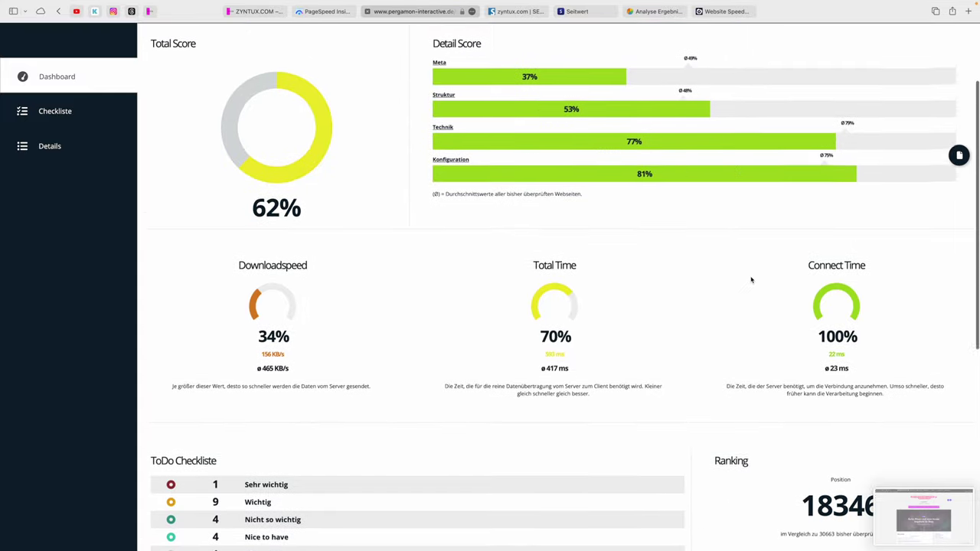
scroll(752, 281, up, 3)
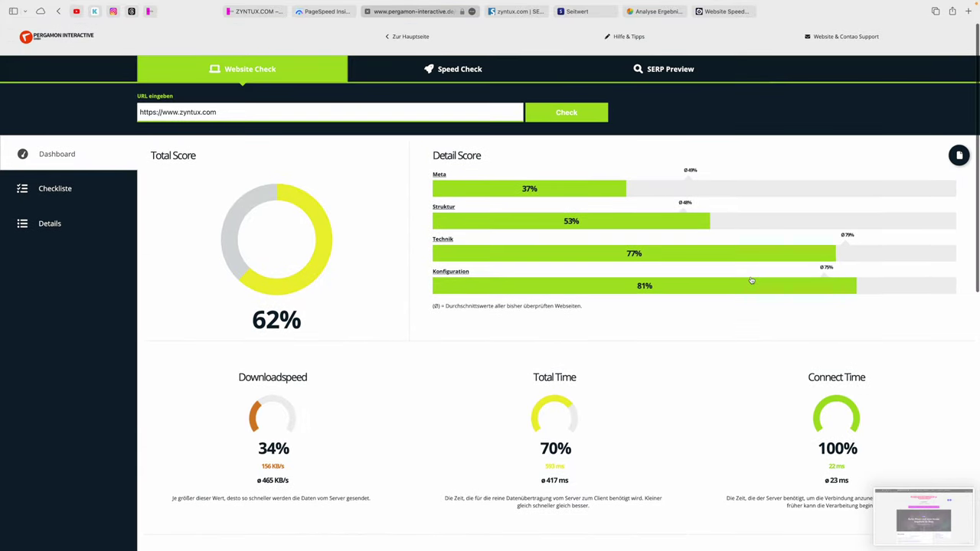
Review the Checkliste of the Website Check with its items grouped by importance.
click(69, 189)
scroll(262, 250, down, 2)
scroll(263, 250, down, 5)
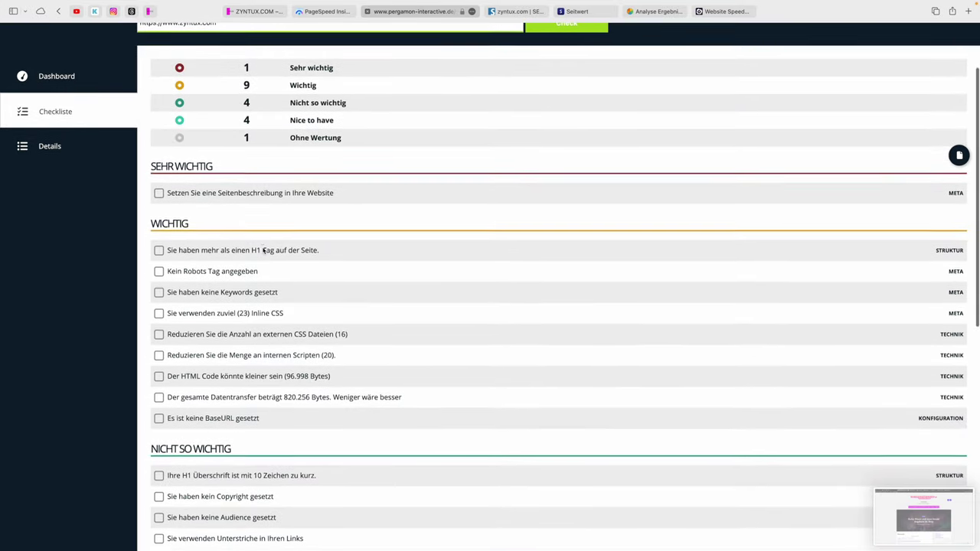
scroll(262, 250, up, 6)
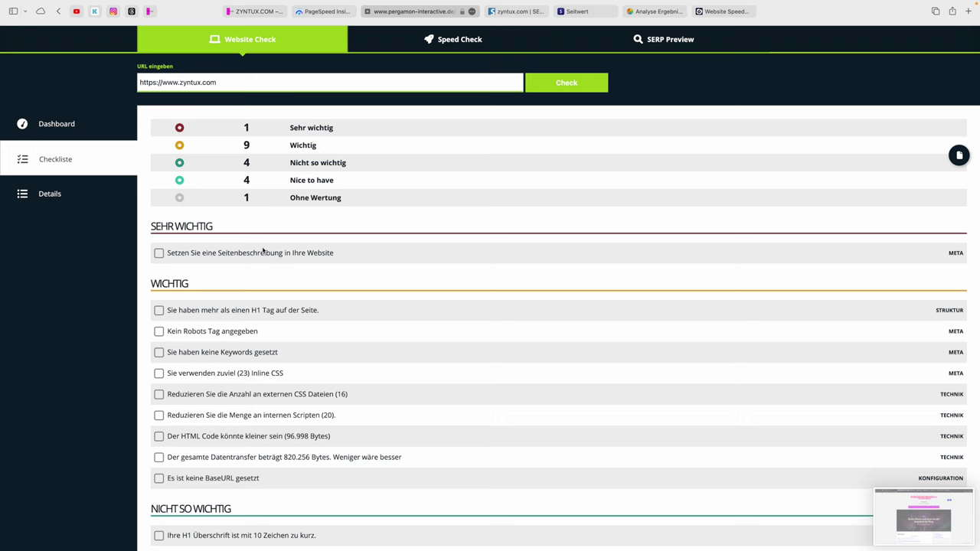
Examine the Meta-Elemente, Struktur, Technik and Konfiguration sections in the Website Check details.
click(71, 200)
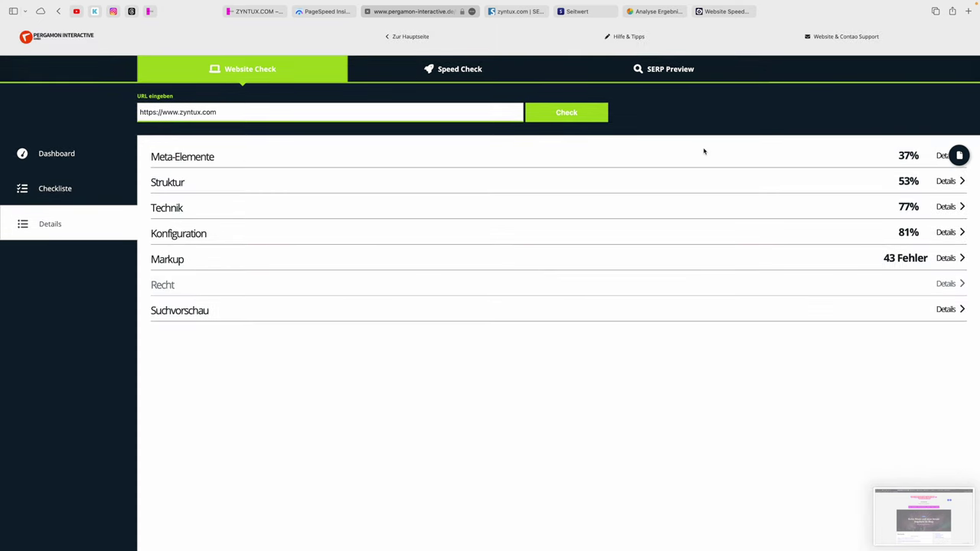
click(835, 157)
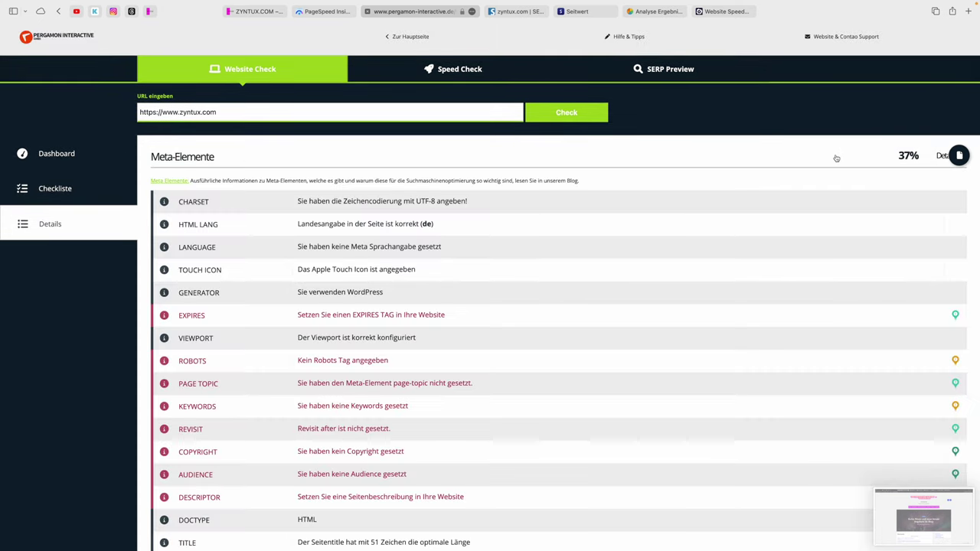
scroll(695, 207, down, 5)
click(711, 225)
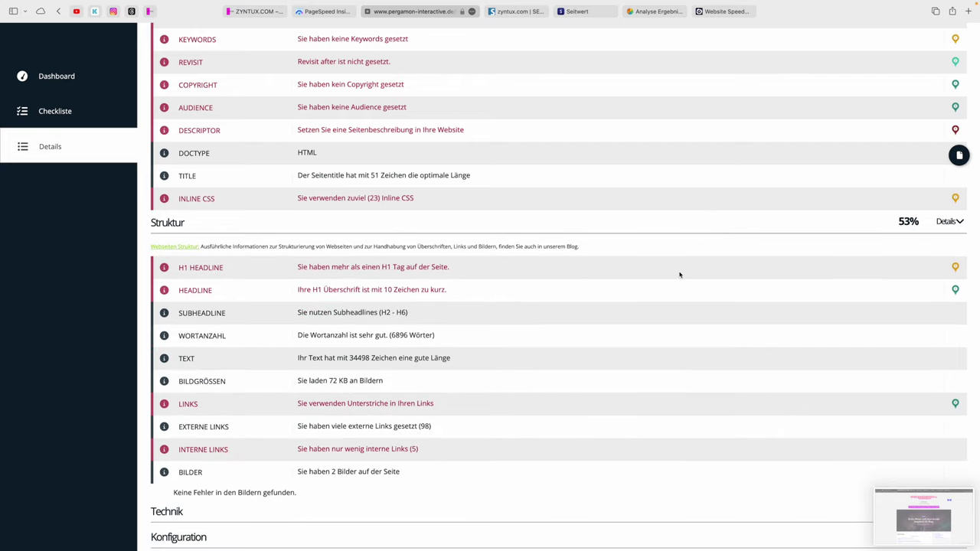
scroll(674, 277, down, 4)
click(581, 217)
scroll(536, 214, down, 5)
click(513, 212)
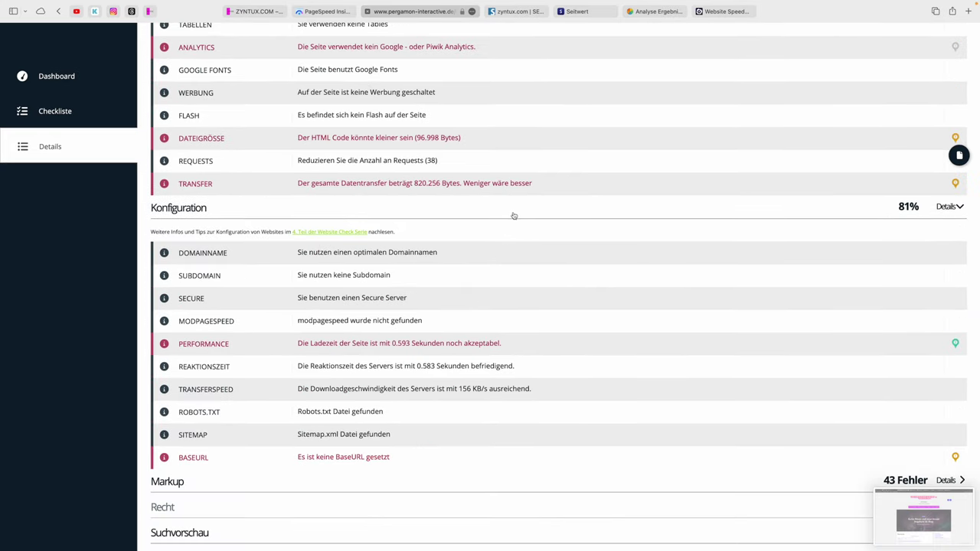
Examine the Markup, Recht and Suchvorschau details of the Website Check and return to its dashboard.
scroll(505, 255, down, 3)
click(401, 231)
scroll(306, 268, down, 2)
click(303, 269)
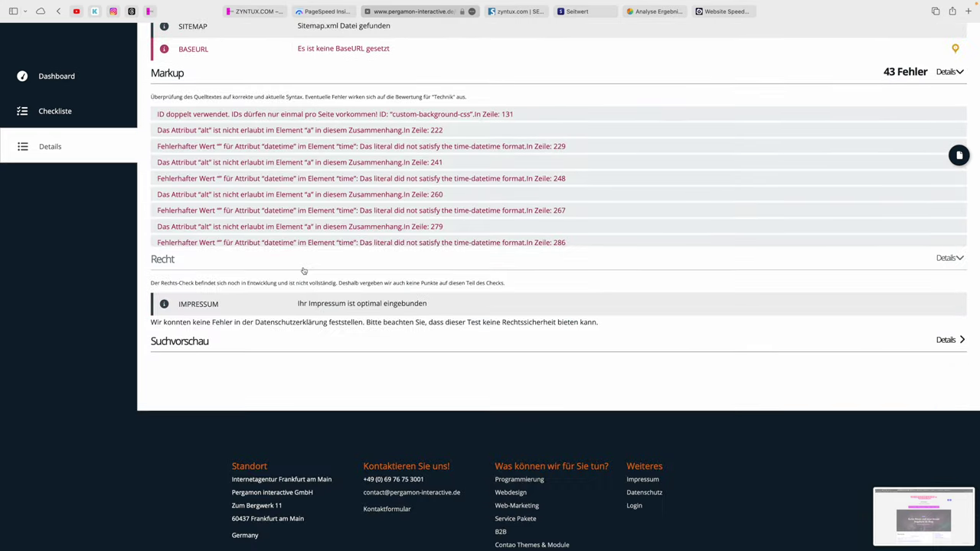
click(201, 342)
scroll(212, 342, up, 15)
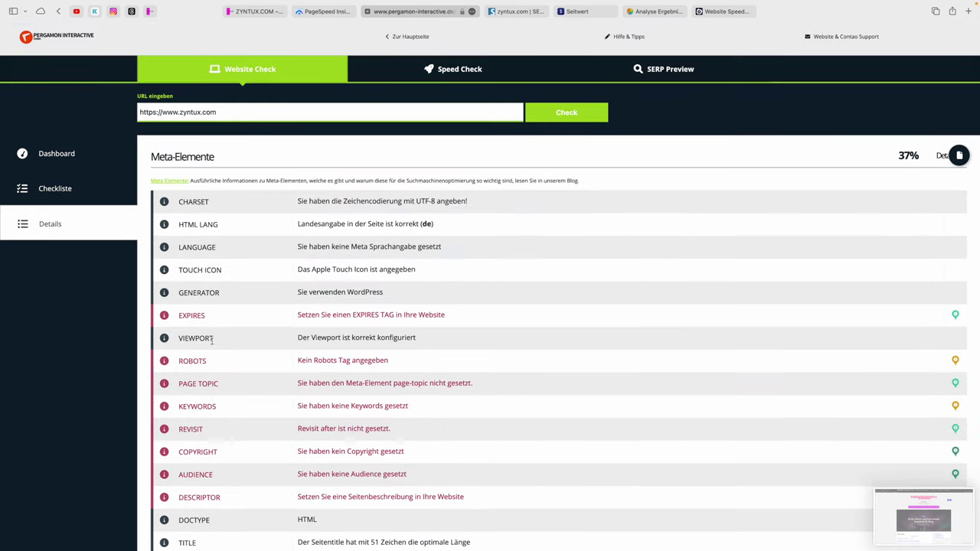
click(50, 153)
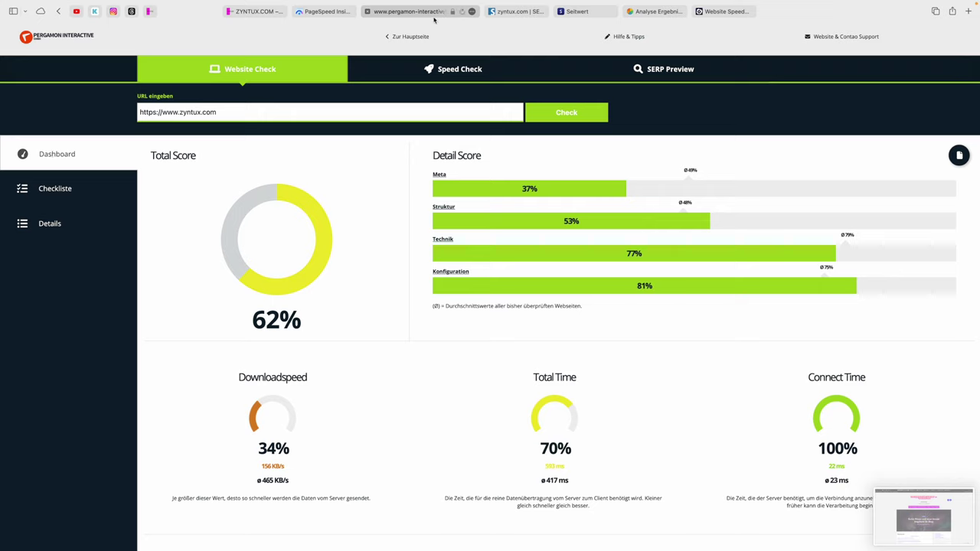
Look over the zyntux.com results in the Seobility SEO Check, the Seitwert Quick Check and the Seitenreport analysis.
click(513, 11)
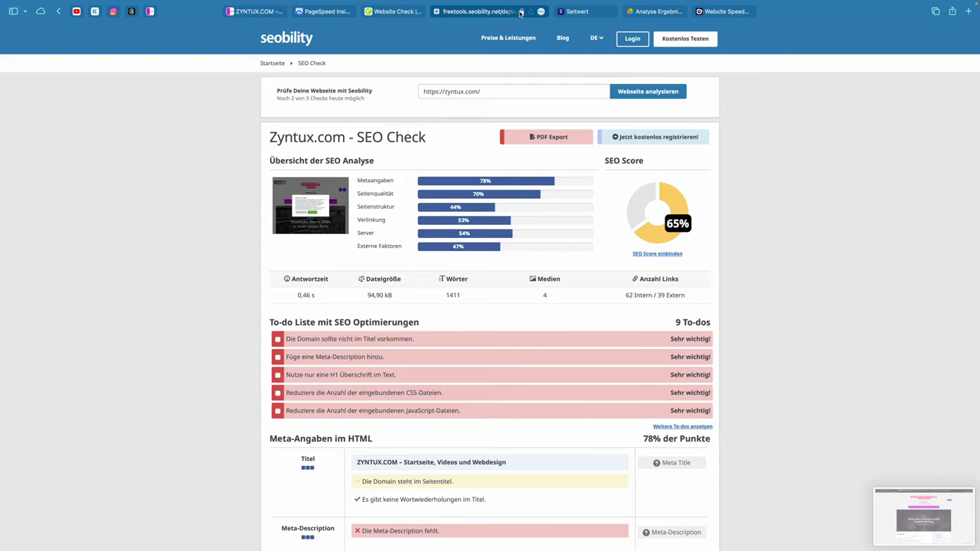
click(578, 11)
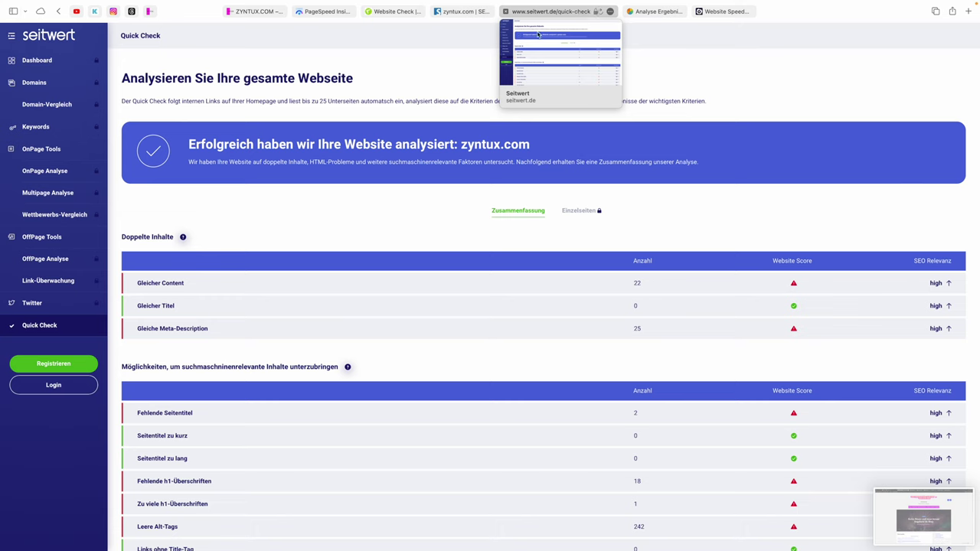
scroll(383, 130, down, 10)
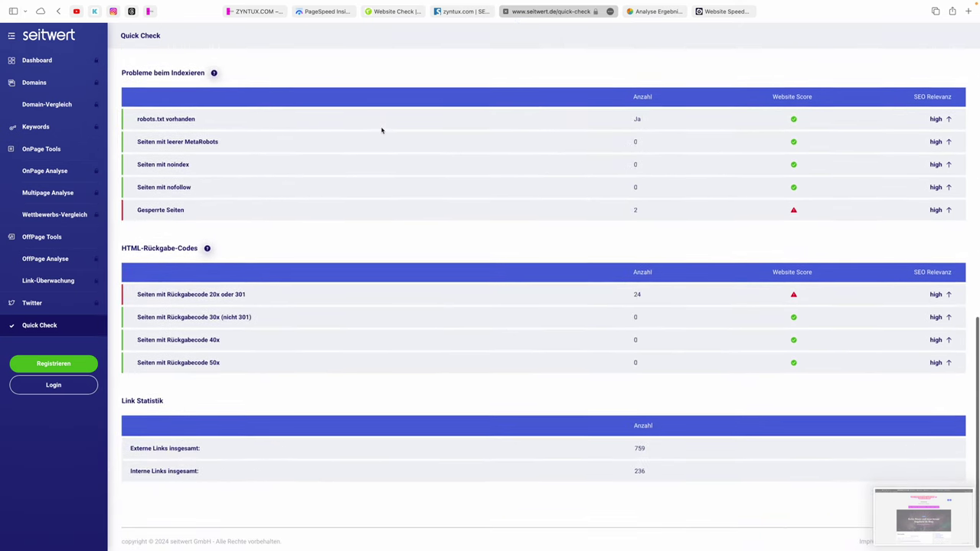
scroll(383, 130, up, 15)
click(656, 13)
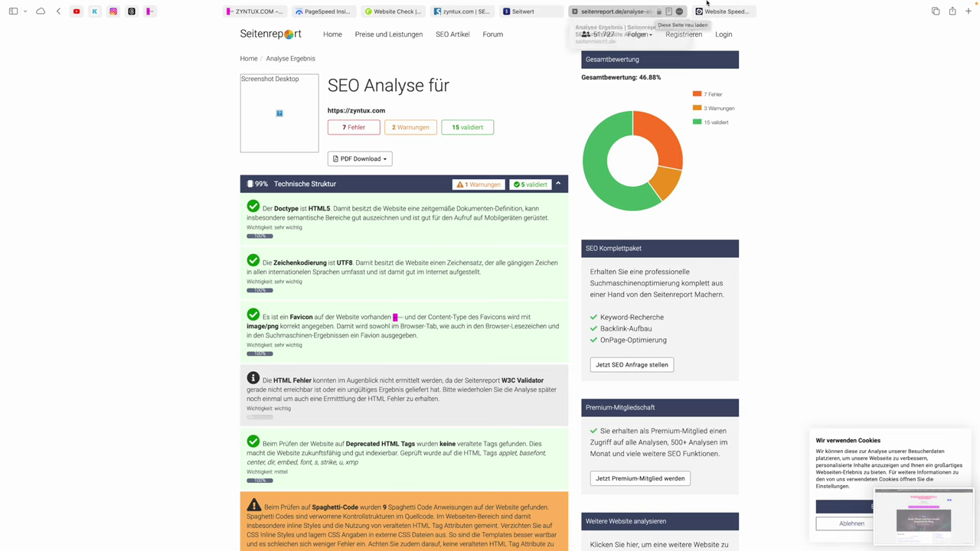
Switch to the Uptrends Website Speed Test and place its browser tab directly after the Website Check tab.
click(682, 9)
drag(684, 8, 450, 15)
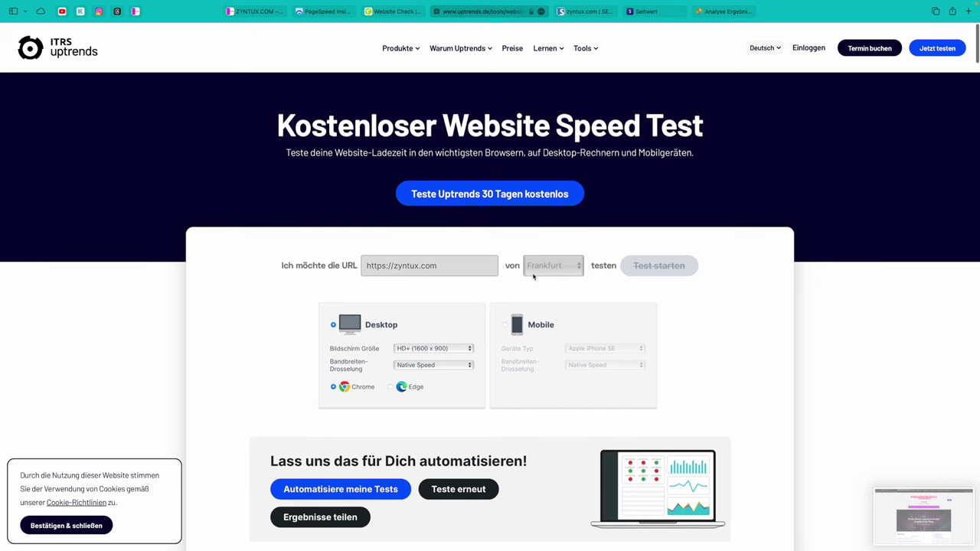
Review the Uptrends desktop results for zyntux.com, including general information, performance improvements, Core Web Vitals and the Wasserfall section.
scroll(490, 279, down, 2)
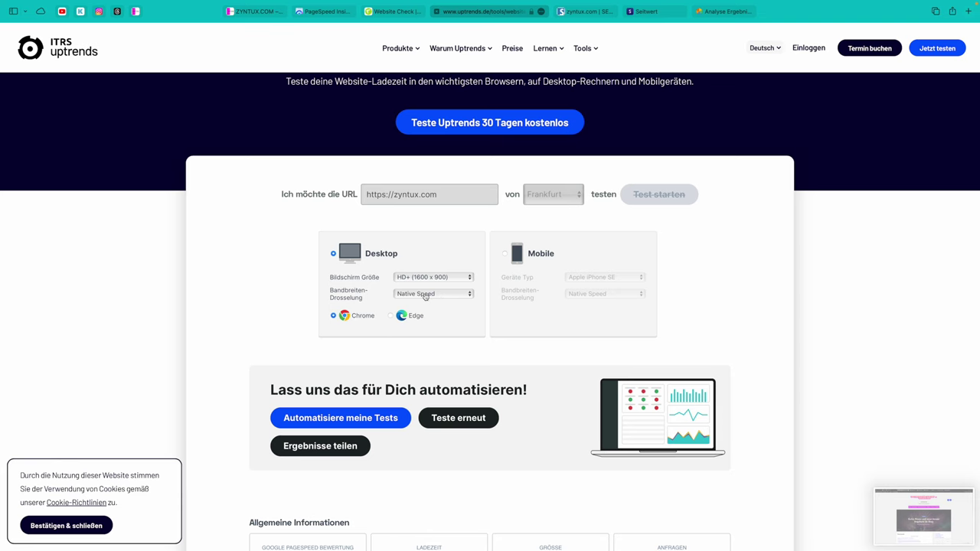
scroll(438, 319, down, 8)
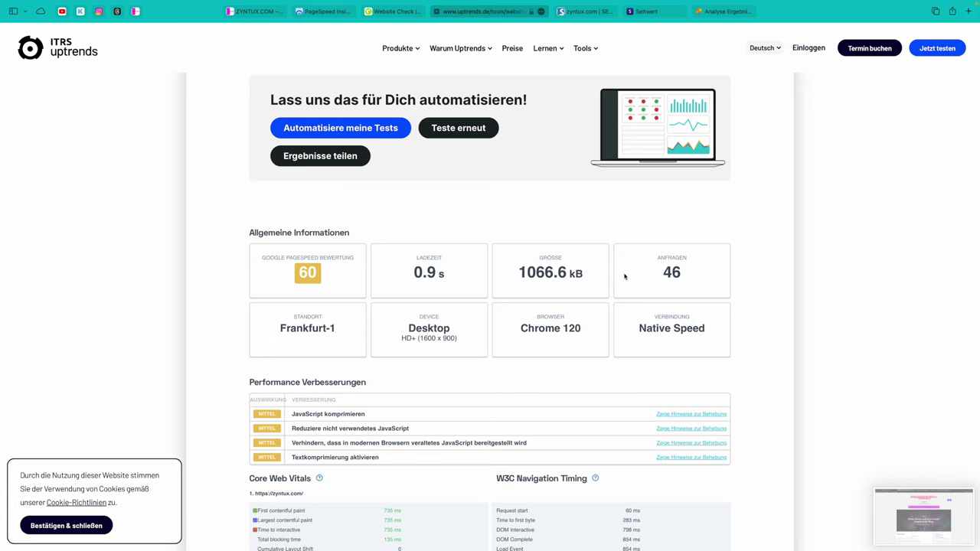
scroll(625, 276, down, 8)
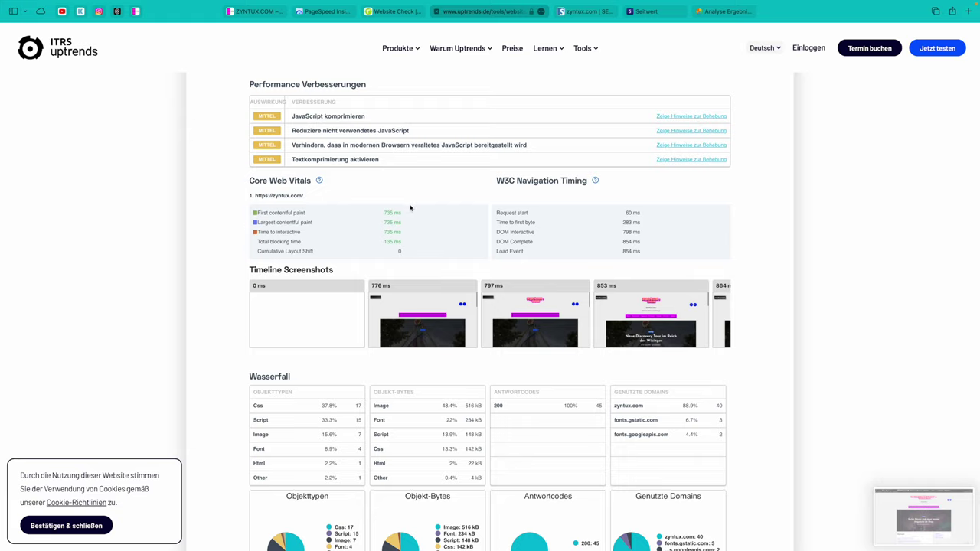
scroll(410, 208, down, 6)
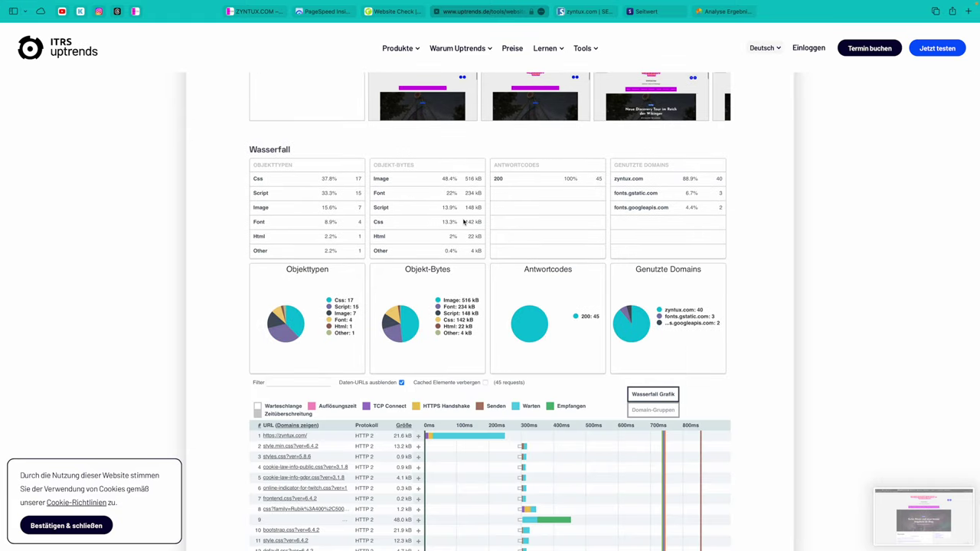
scroll(464, 229, down, 5)
scroll(463, 245, up, 20)
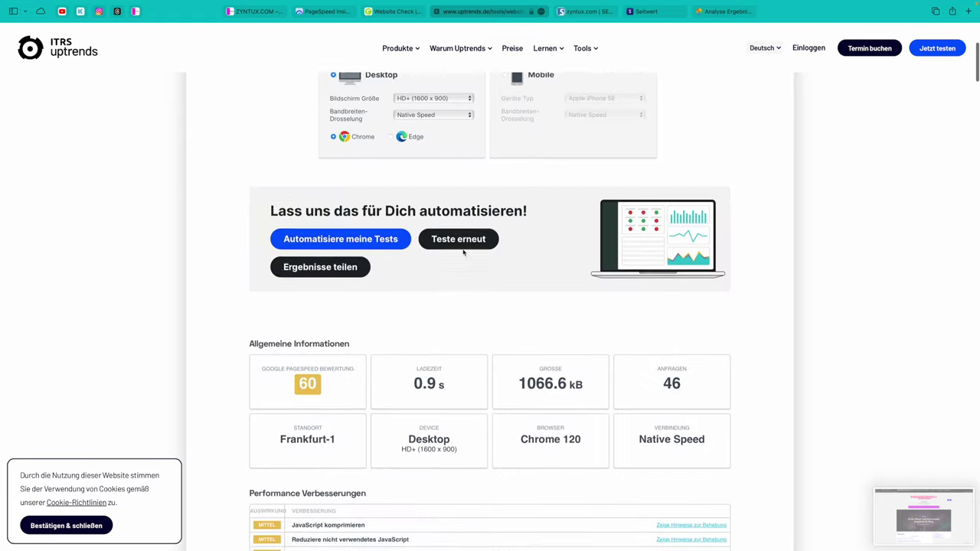
scroll(463, 252, up, 5)
Check the desktop bandwidth throttling options and reload the Uptrends page to clear the completed test.
click(434, 367)
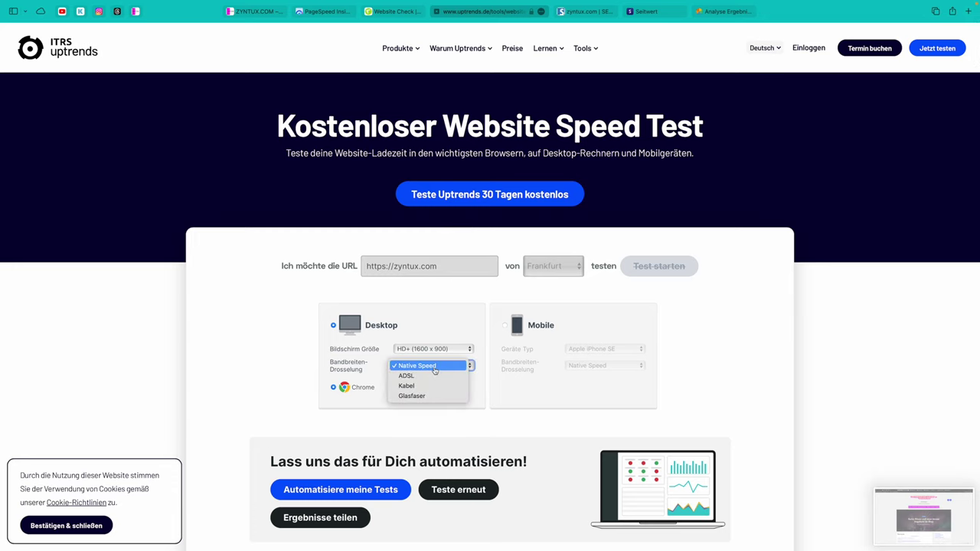
click(711, 352)
right_click(711, 346)
key(Escape)
Configure the desktop speed test with screen size HD+ (1600 x 900), Native Speed and the Edge browser.
click(432, 349)
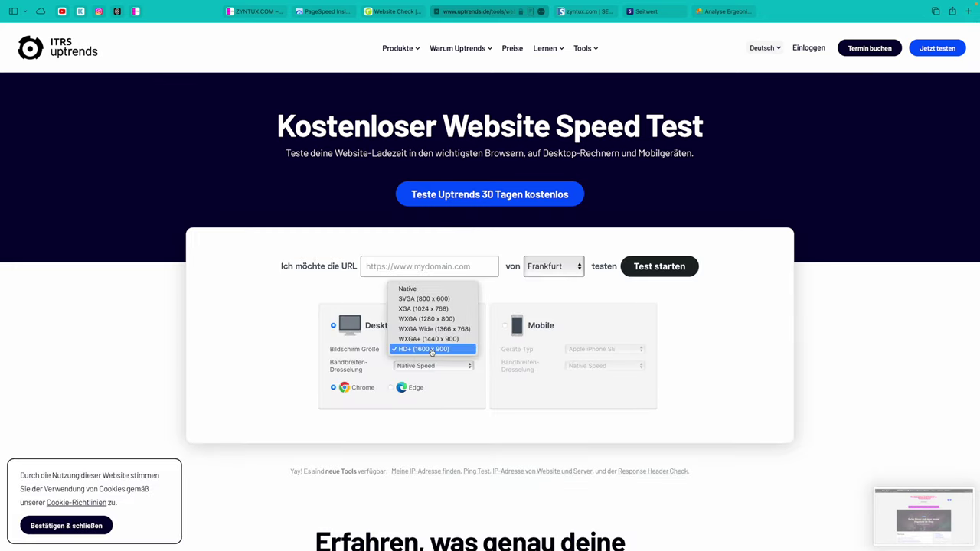
click(432, 350)
click(434, 366)
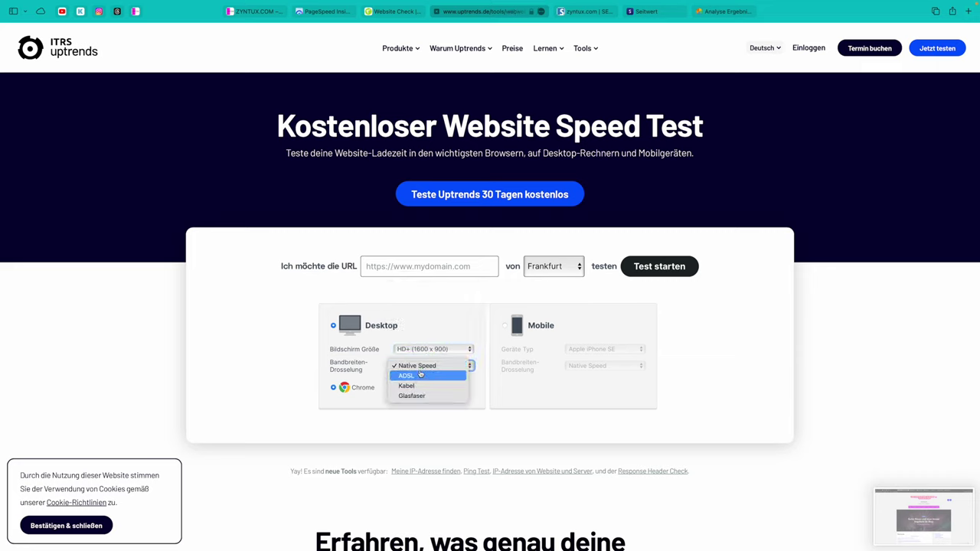
click(435, 330)
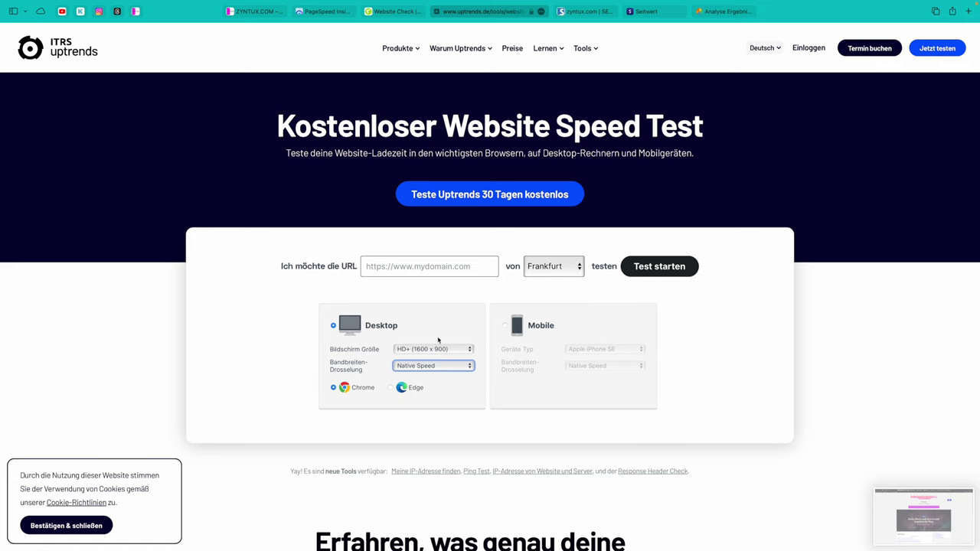
click(391, 388)
click(473, 266)
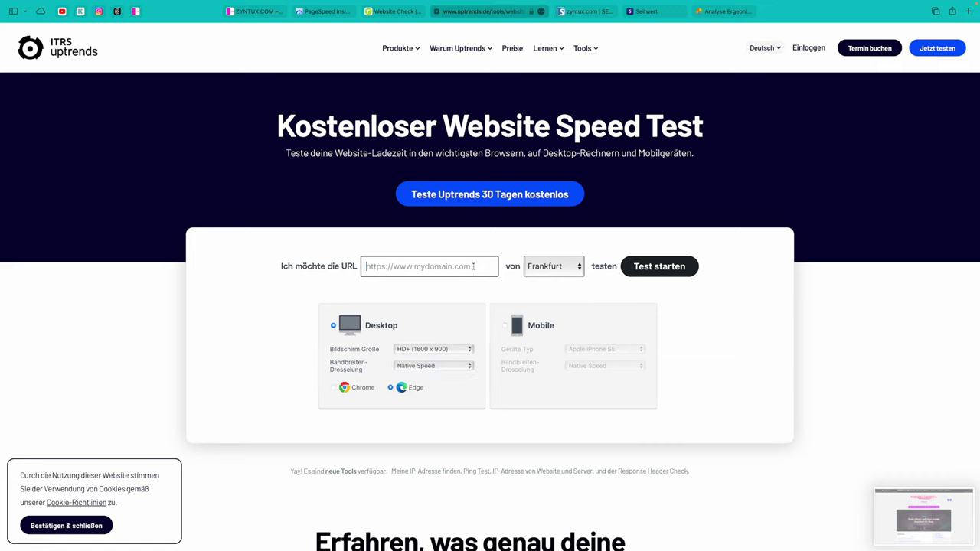
text(h)
text(ttps://www.zyntux.com)
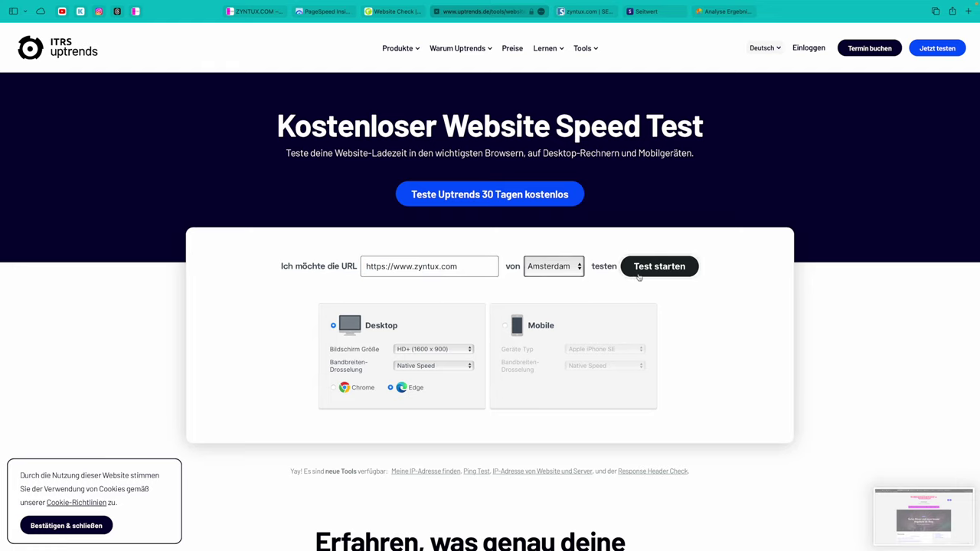
click(660, 268)
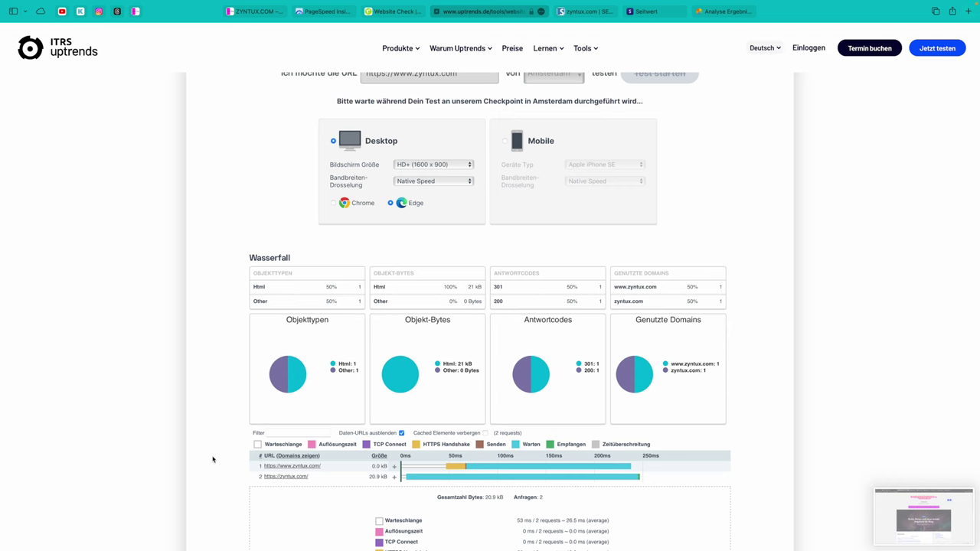
scroll(213, 459, down, 8)
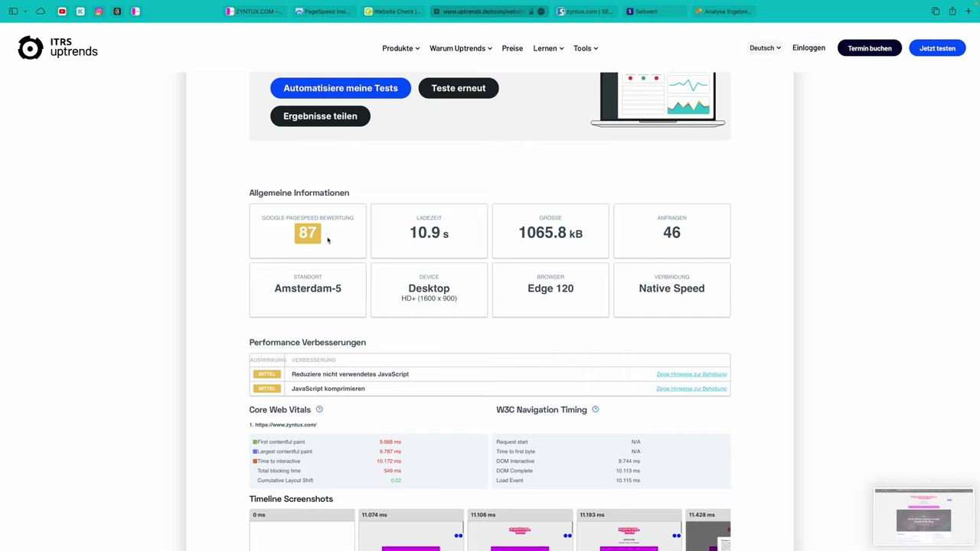
scroll(488, 222, up, 5)
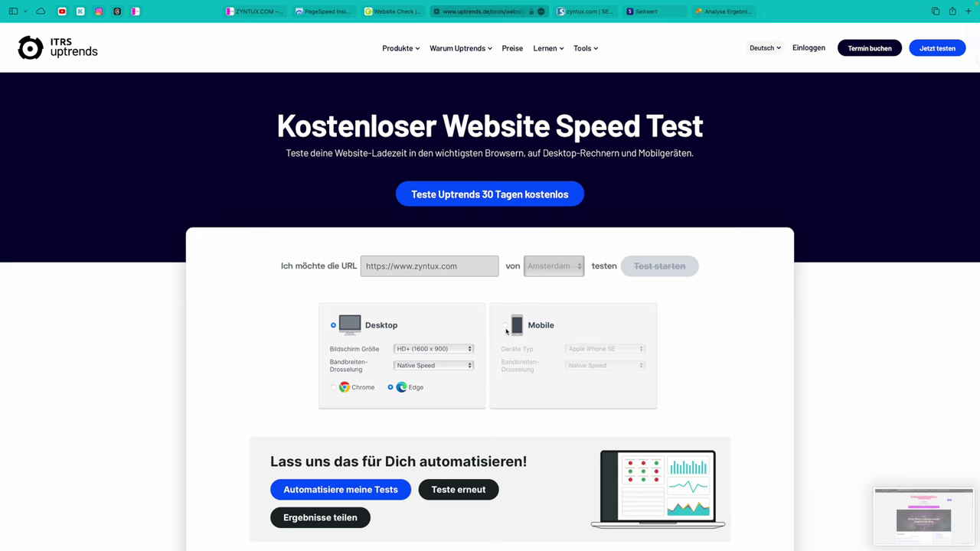
Try to switch the finished test to Mobile, and reload the page to get an empty test form.
click(504, 326)
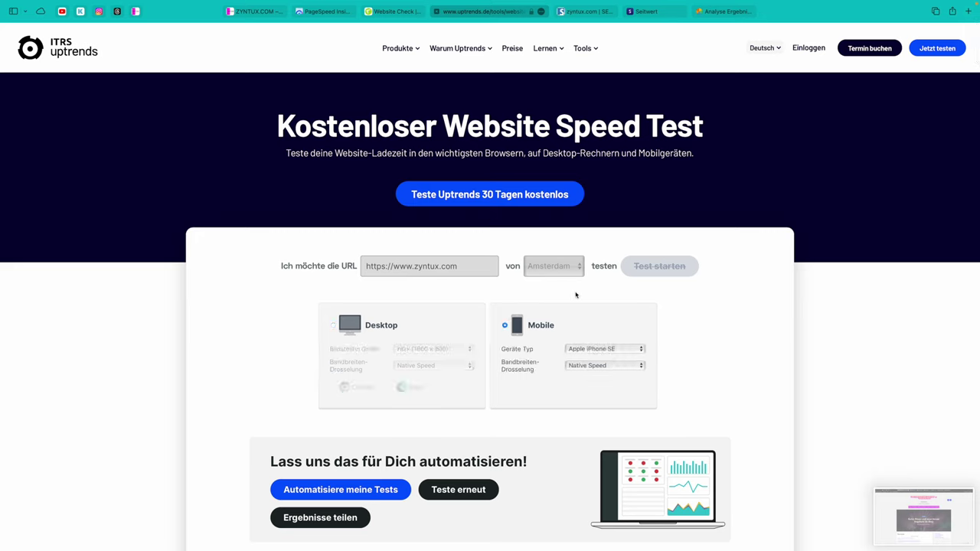
right_click(741, 317)
click(766, 331)
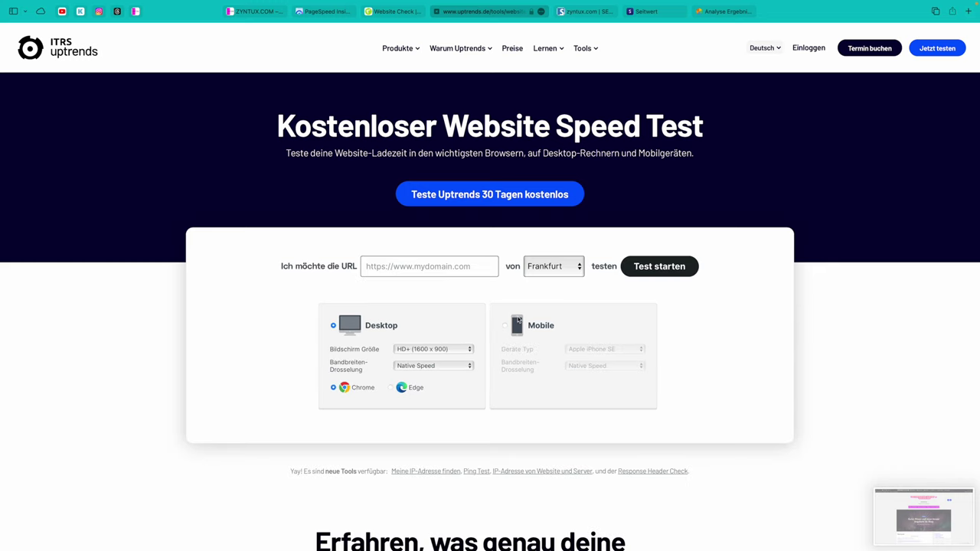
Set the test location to London and choose a Mobile test with the Google Pixel 7 as device type.
click(566, 267)
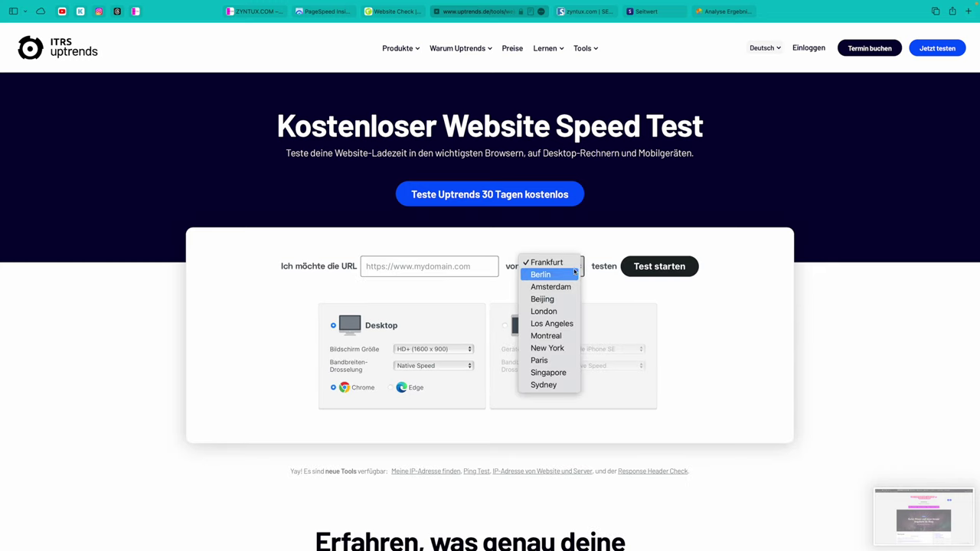
click(555, 311)
click(504, 326)
click(578, 351)
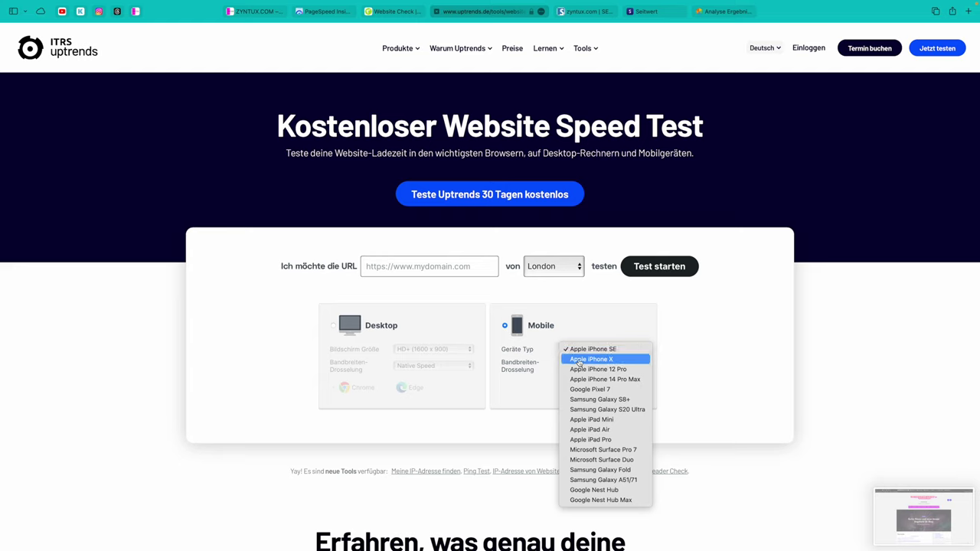
click(588, 392)
click(658, 277)
text(https://www.zyntux.com)
click(658, 267)
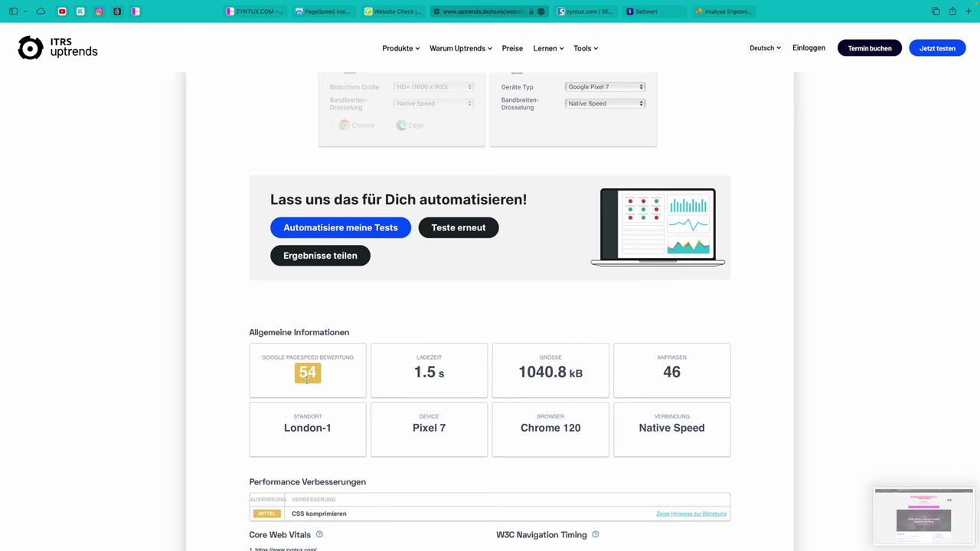
scroll(395, 427, down, 5)
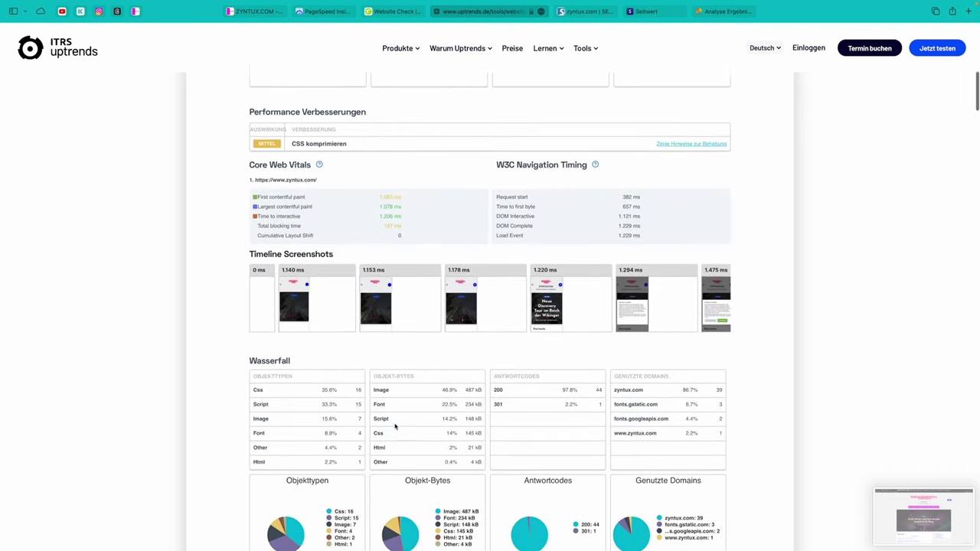
scroll(396, 426, down, 3)
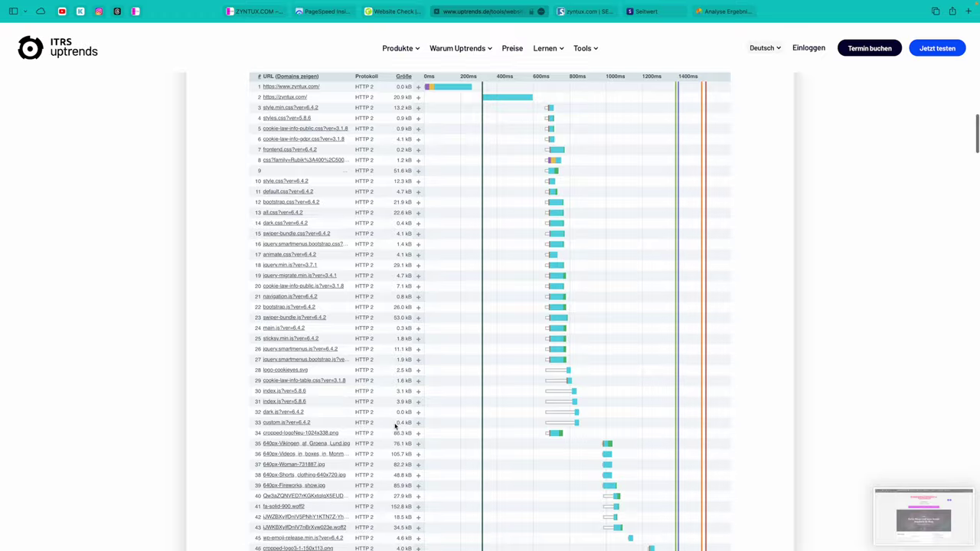
Leave the Uptrends results and revisit the Pergamon Interactive Website Check and PageSpeed Insights reports for zyntux.com.
scroll(396, 426, up, 10)
scroll(449, 212, up, 5)
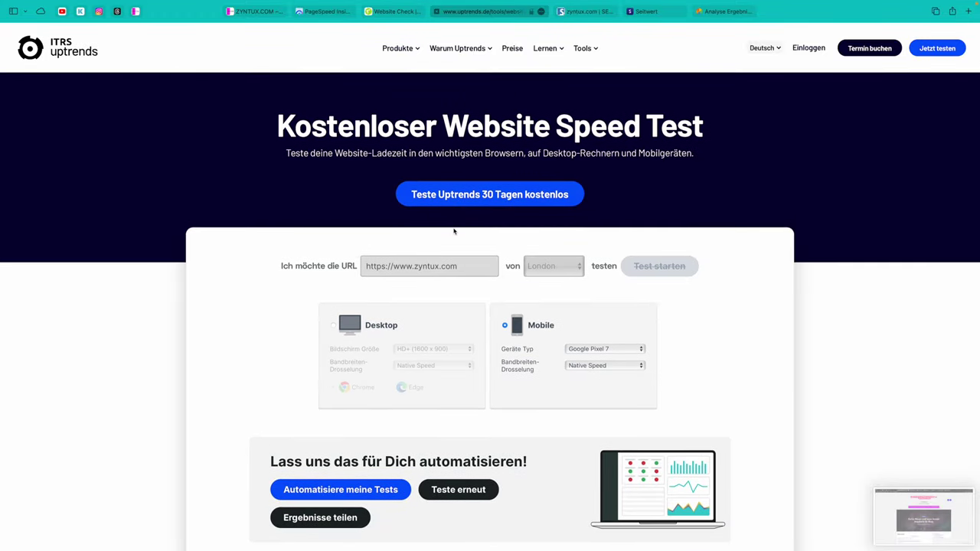
scroll(454, 228, down, 1)
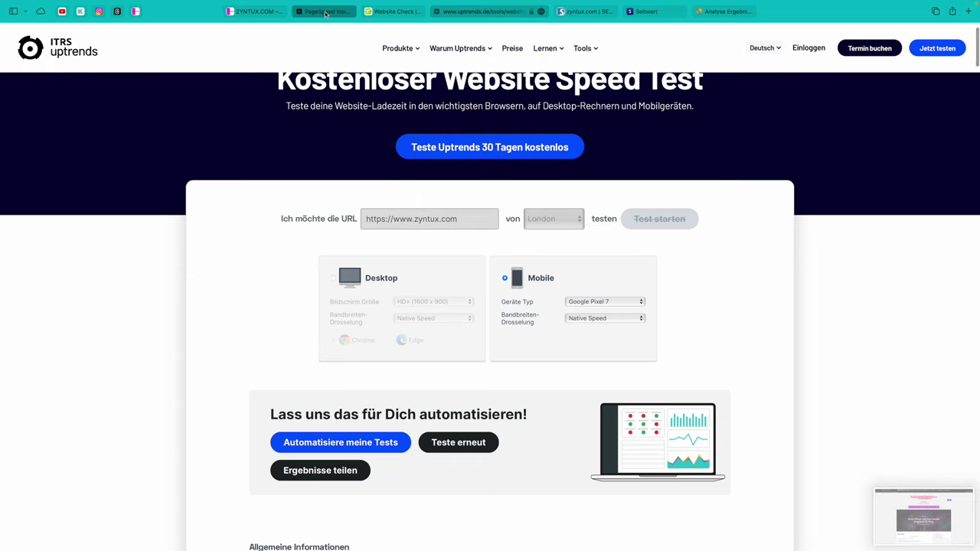
click(405, 11)
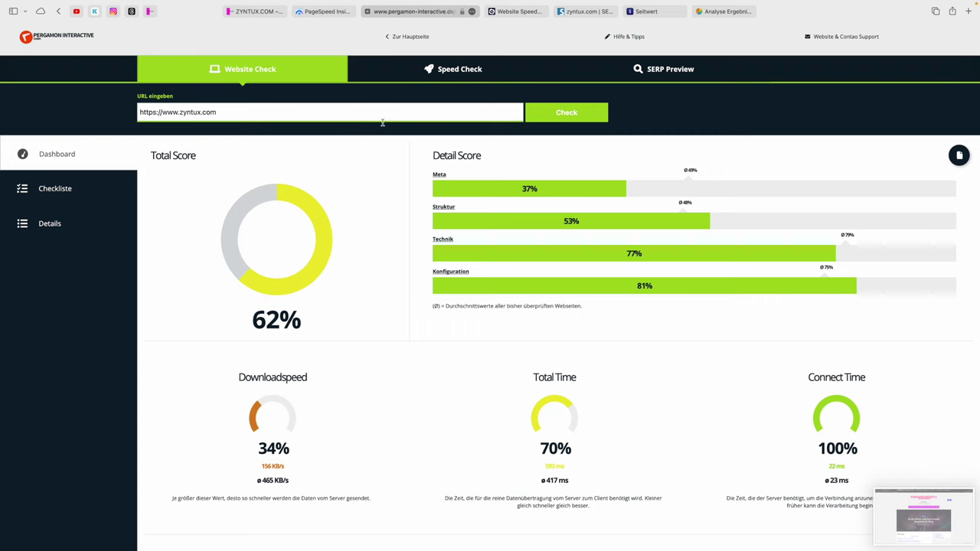
click(326, 11)
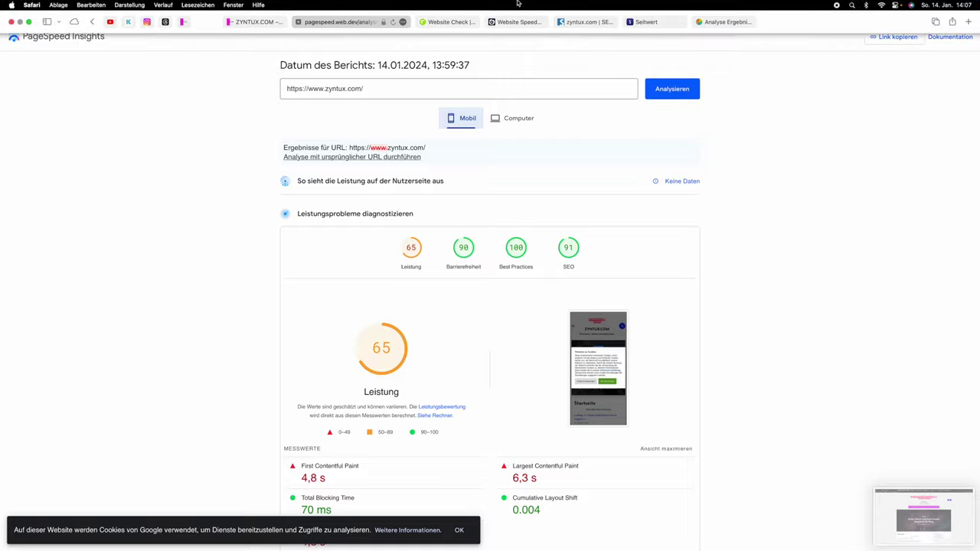
Bring up the Seitwert Quick Check report and place its browser tab directly before the Seobility one.
click(579, 23)
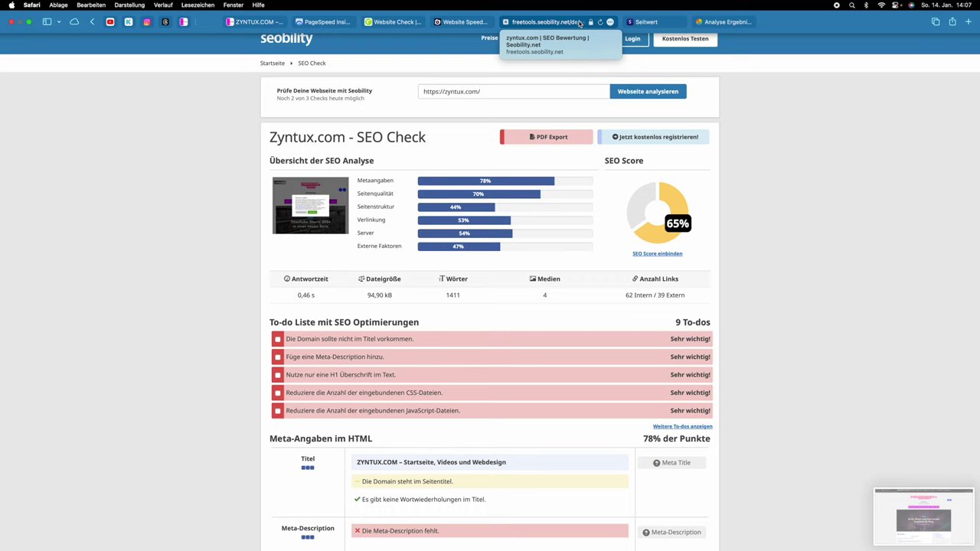
click(659, 22)
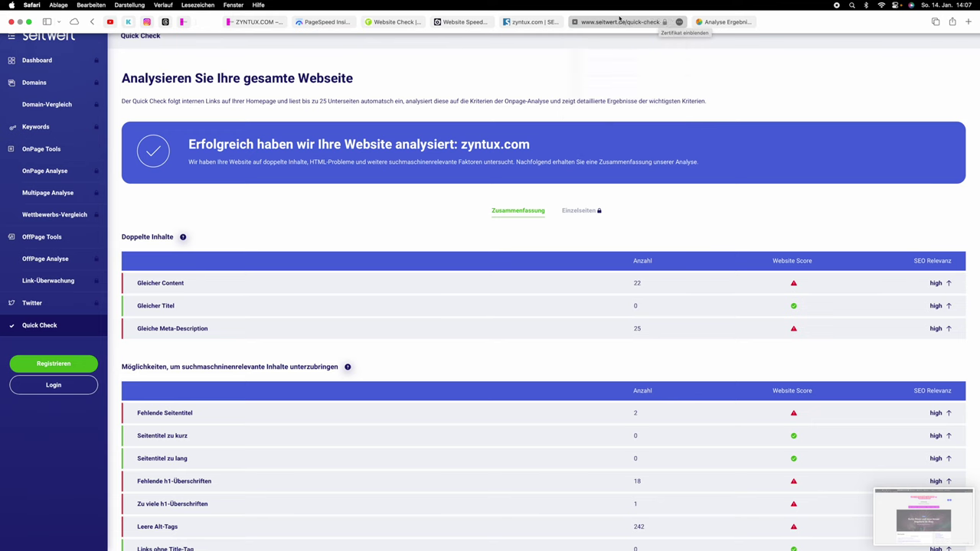
drag(619, 22, 558, 22)
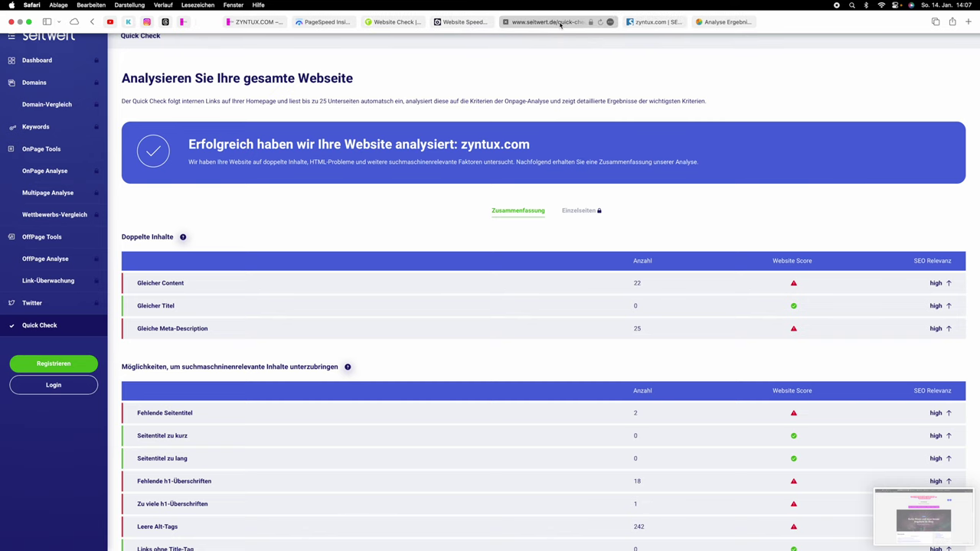
Review the Seitwert Quick Check summary for zyntux.com, covering duplicate content, HTML problems, indexing problems, return codes and link statistics.
scroll(408, 162, down, 3)
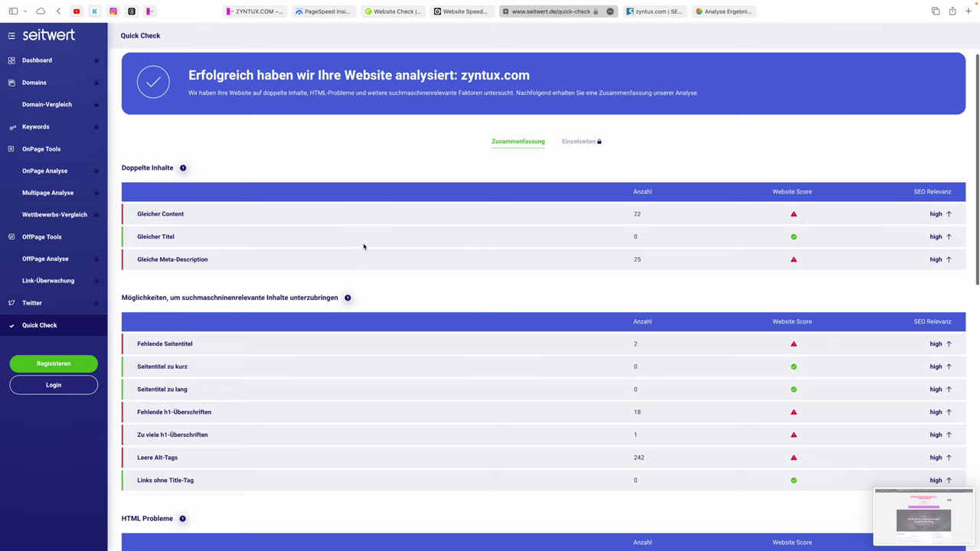
scroll(372, 245, down, 5)
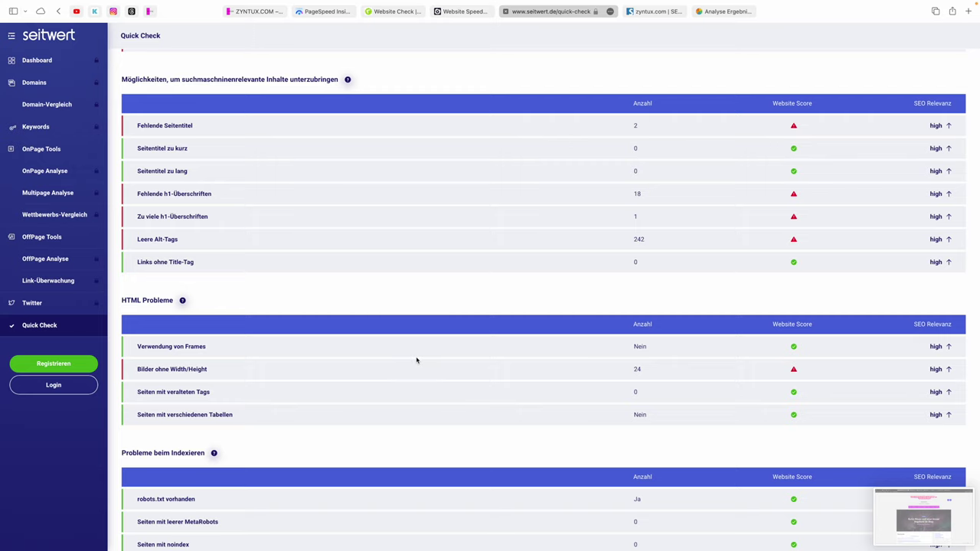
scroll(417, 360, down, 2)
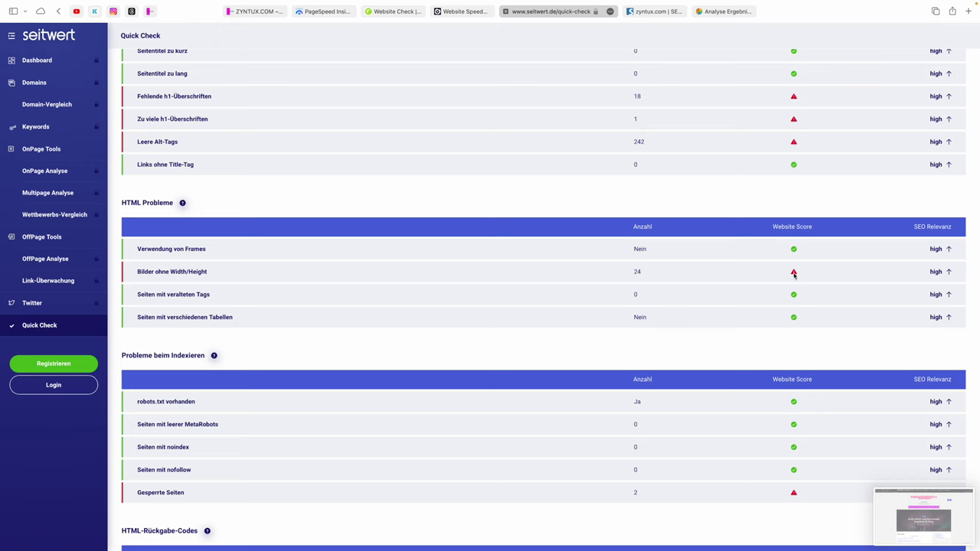
scroll(794, 276, down, 3)
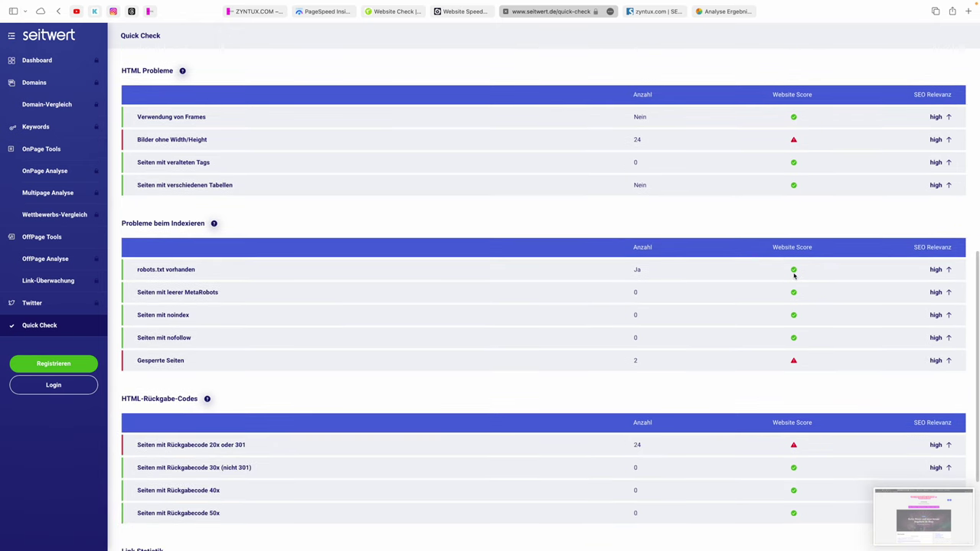
scroll(793, 276, down, 4)
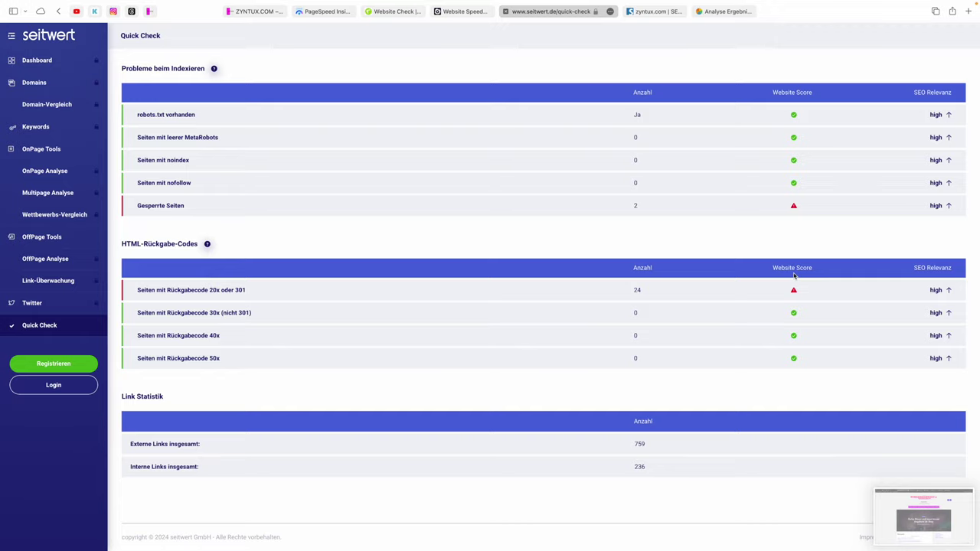
scroll(794, 276, up, 15)
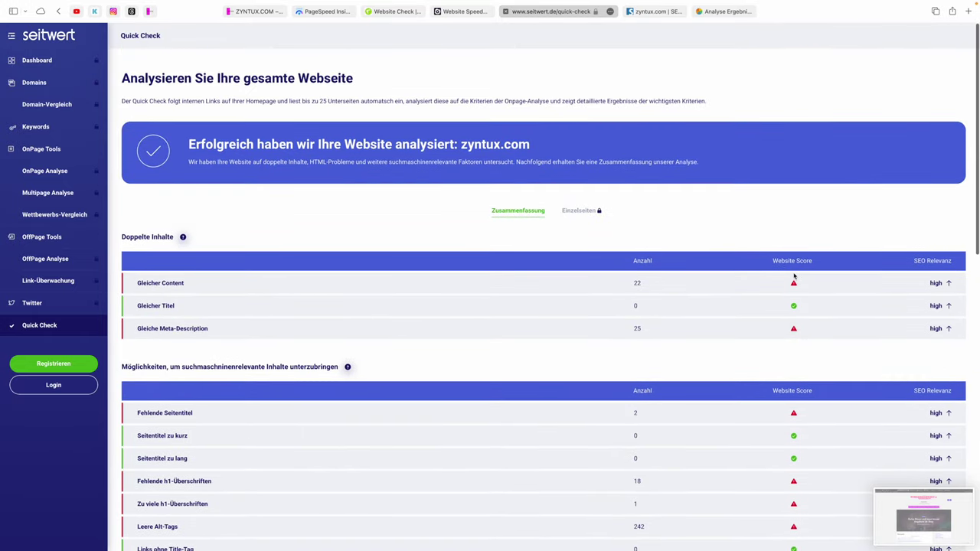
mouse_move(577, 217)
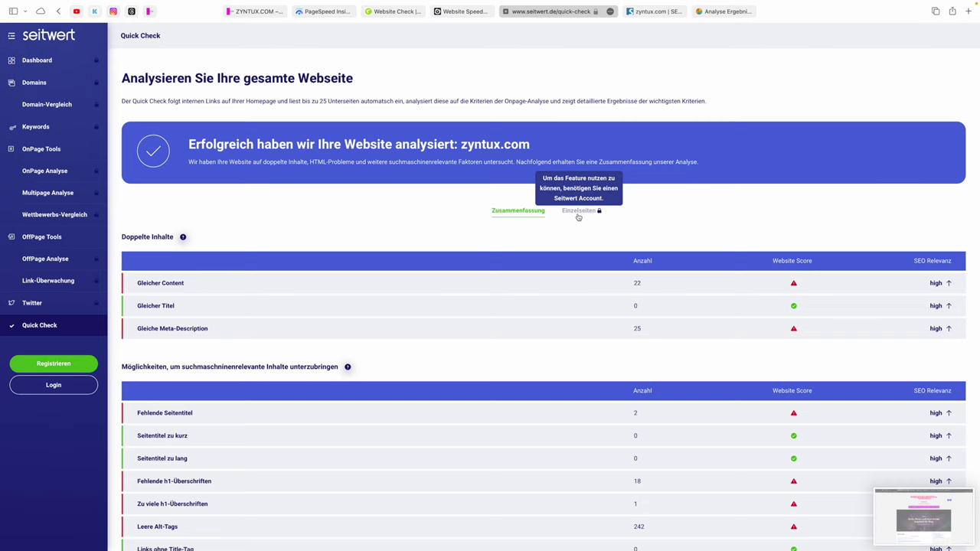
scroll(578, 218, down, 5)
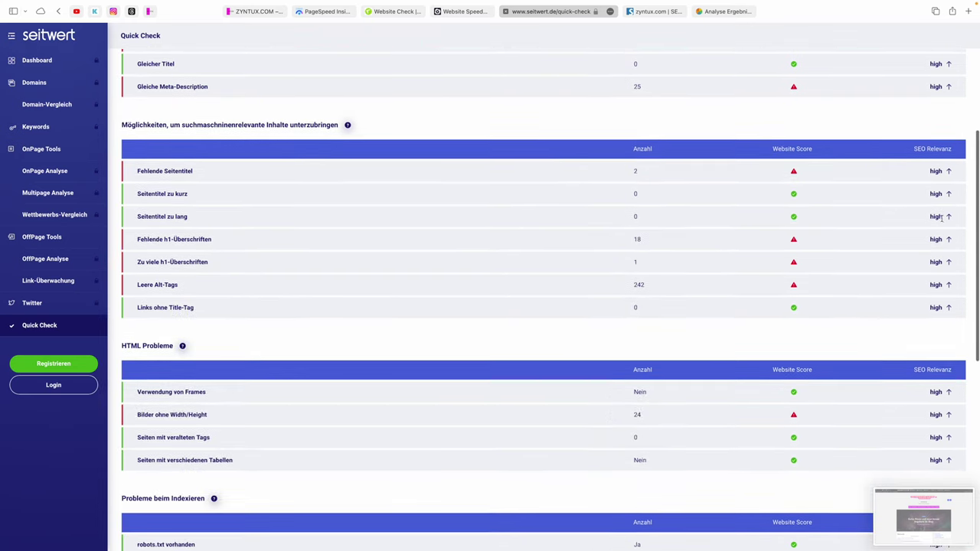
Close the Seitwert report and switch to the Seobility SEO Check of zyntux.com.
key(super+w)
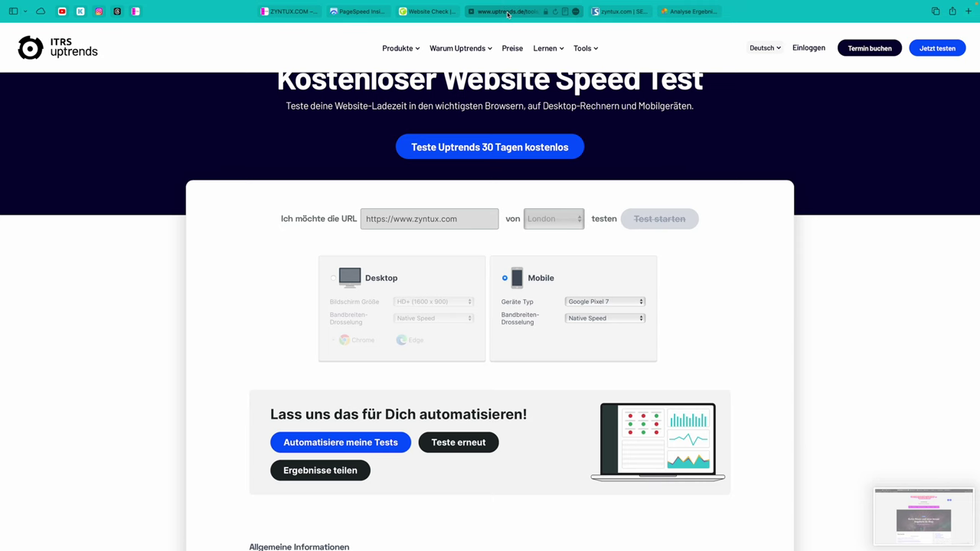
scroll(633, 62, up, 2)
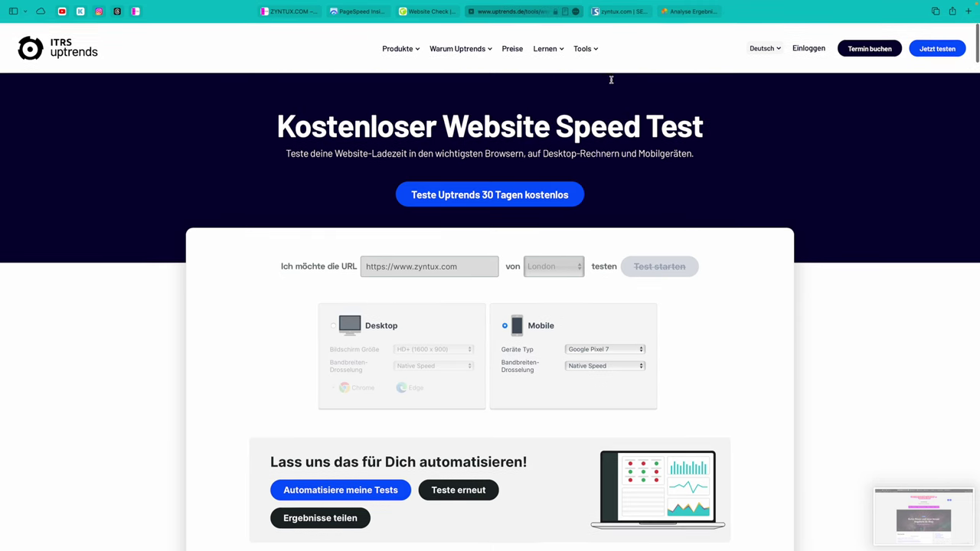
click(683, 11)
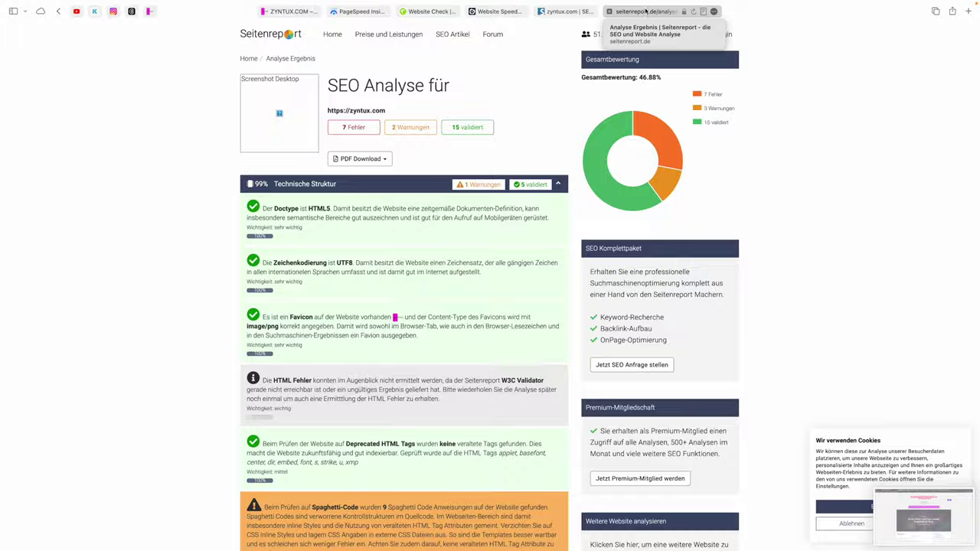
click(566, 11)
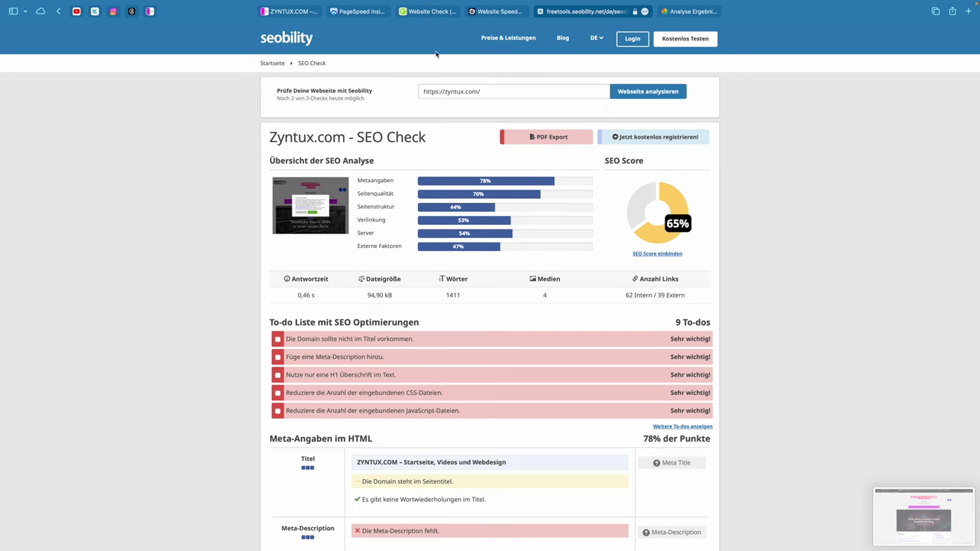
Review the Seobility analysis overview, the SEO score and the to-do list of SEO optimizations.
scroll(217, 193, down, 4)
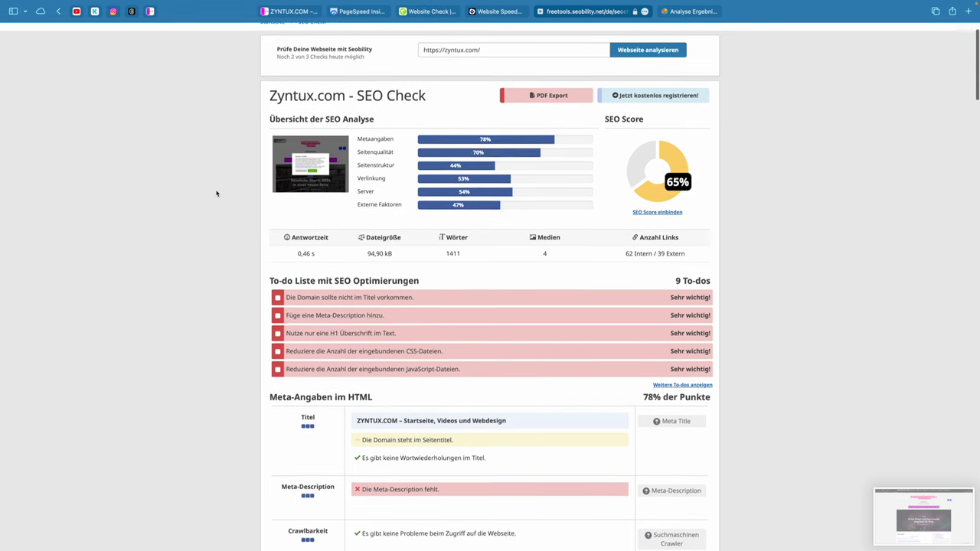
scroll(257, 166, up, 1)
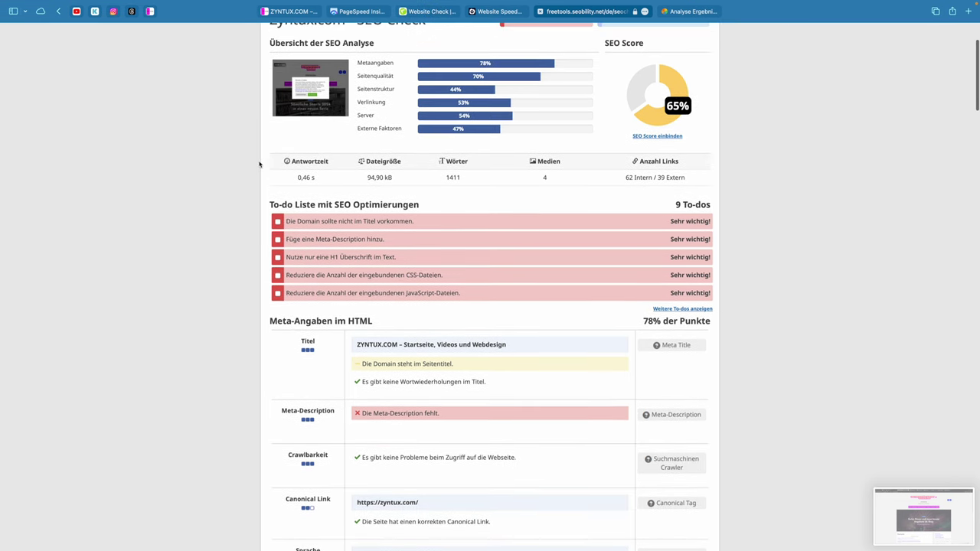
scroll(281, 150, up, 3)
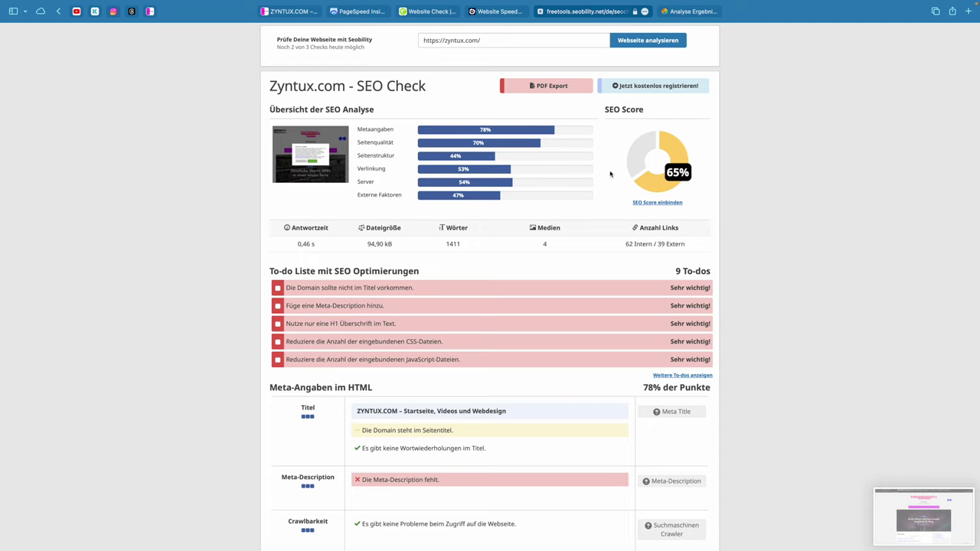
scroll(383, 196, down, 3)
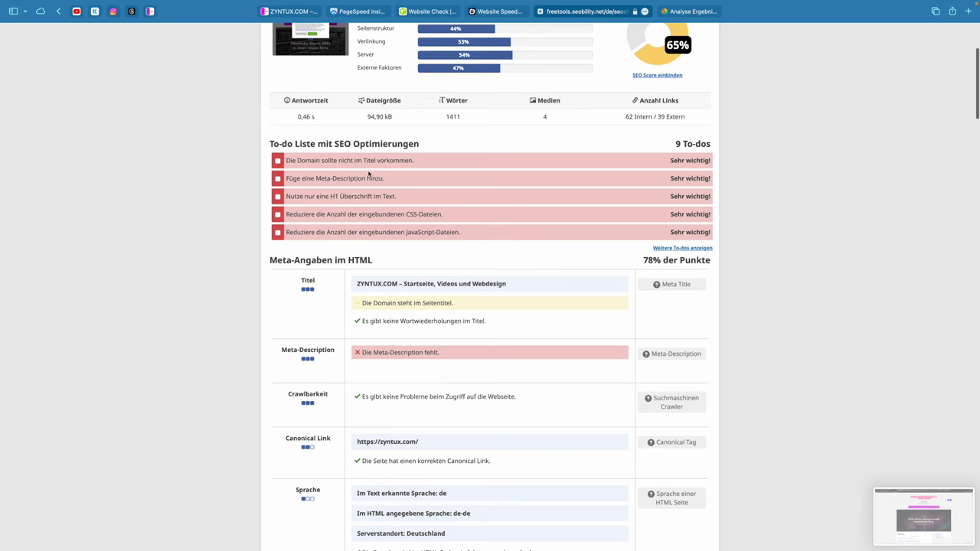
Examine the HTML meta information in the Seobility report, from title and meta description to favicon and meta tags.
scroll(364, 222, down, 5)
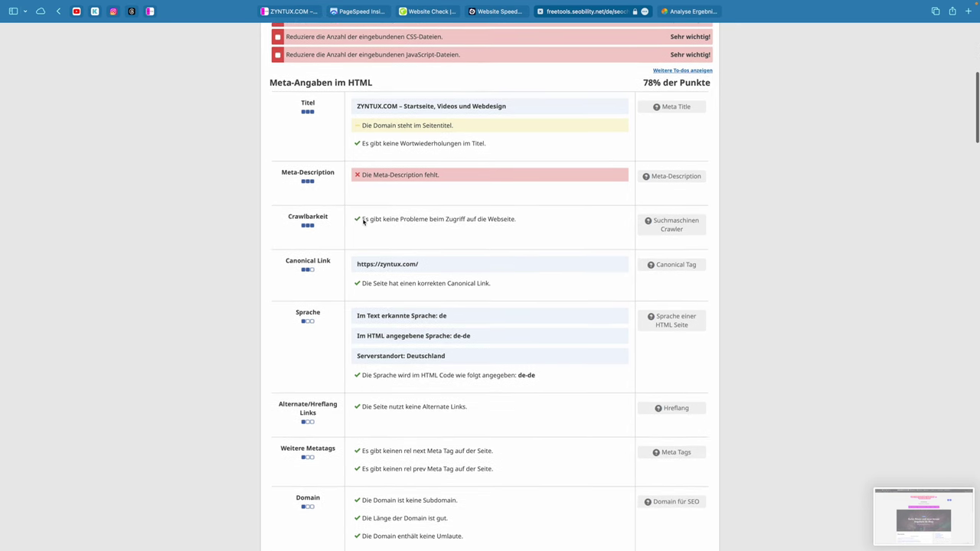
scroll(363, 195, down, 5)
scroll(363, 195, down, 10)
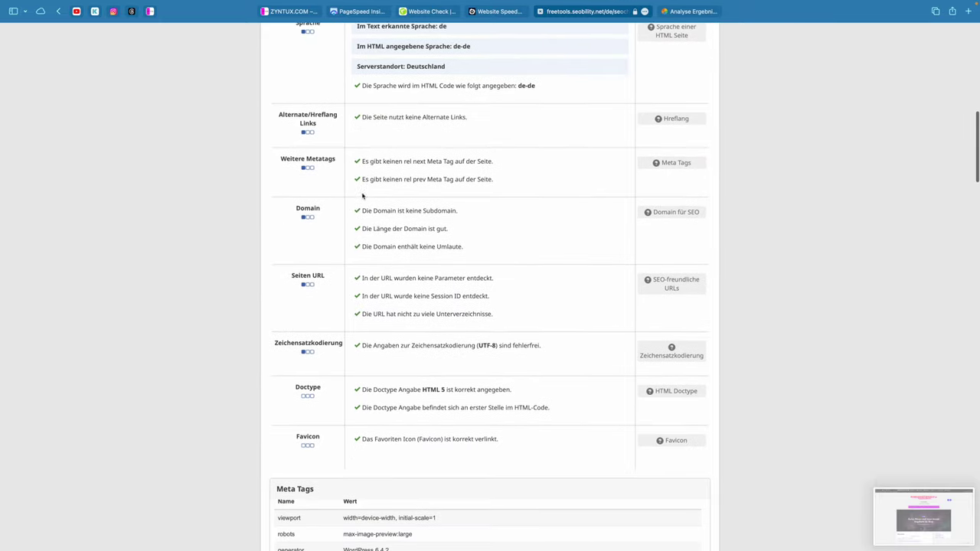
scroll(371, 233, down, 6)
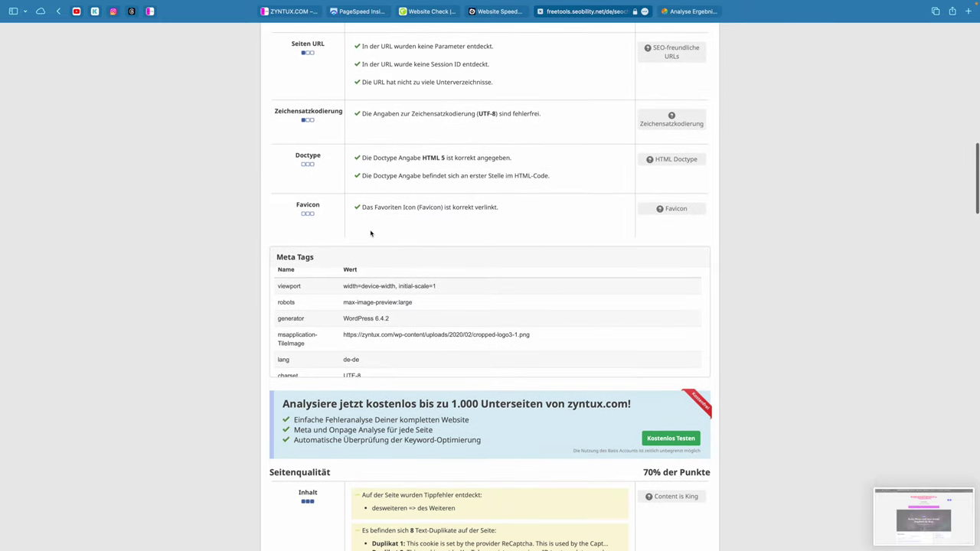
Examine the page quality section of the Seobility report, including content, mobile and HTTPS checks, plus the media list and page structure.
scroll(370, 230, down, 5)
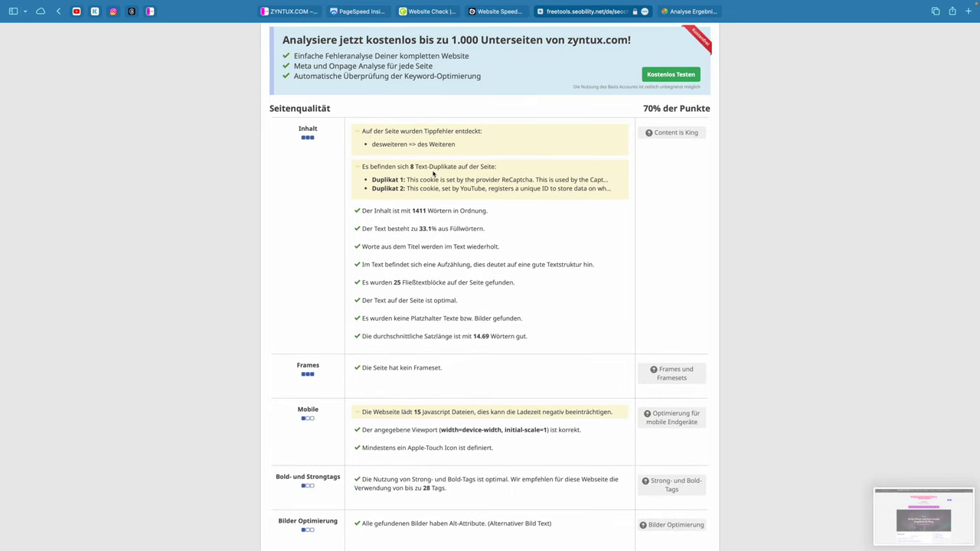
scroll(429, 191, down, 2)
scroll(431, 188, down, 4)
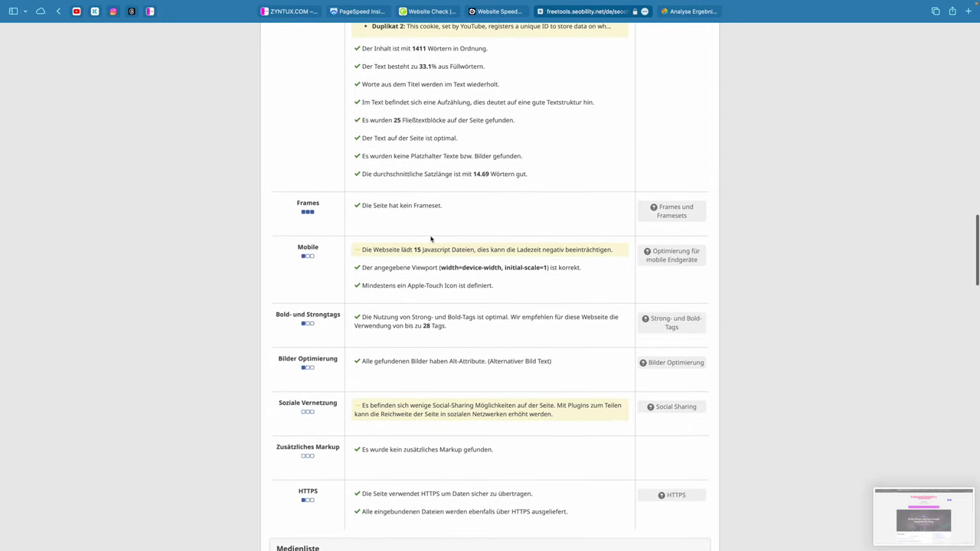
scroll(431, 239, down, 2)
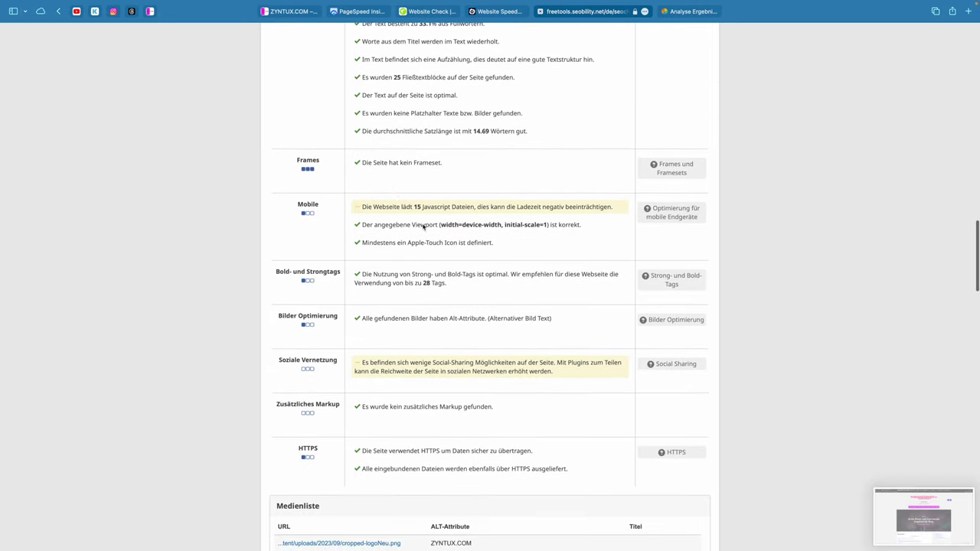
scroll(444, 204, down, 3)
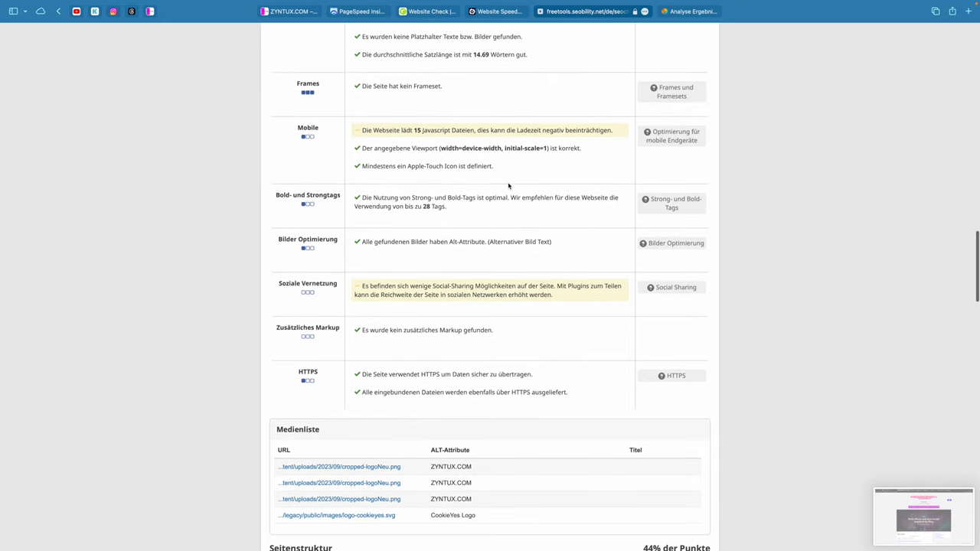
scroll(508, 186, down, 5)
scroll(508, 186, down, 1)
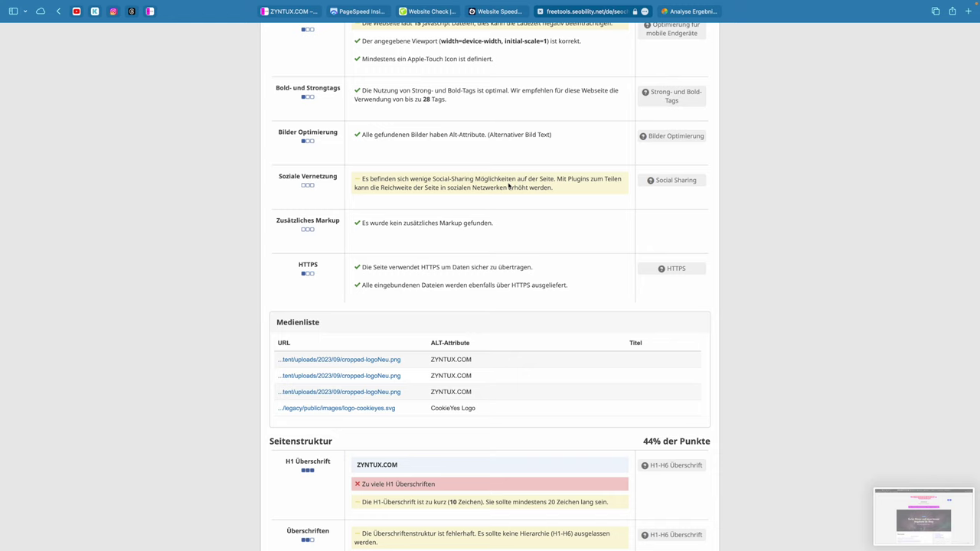
scroll(495, 226, down, 10)
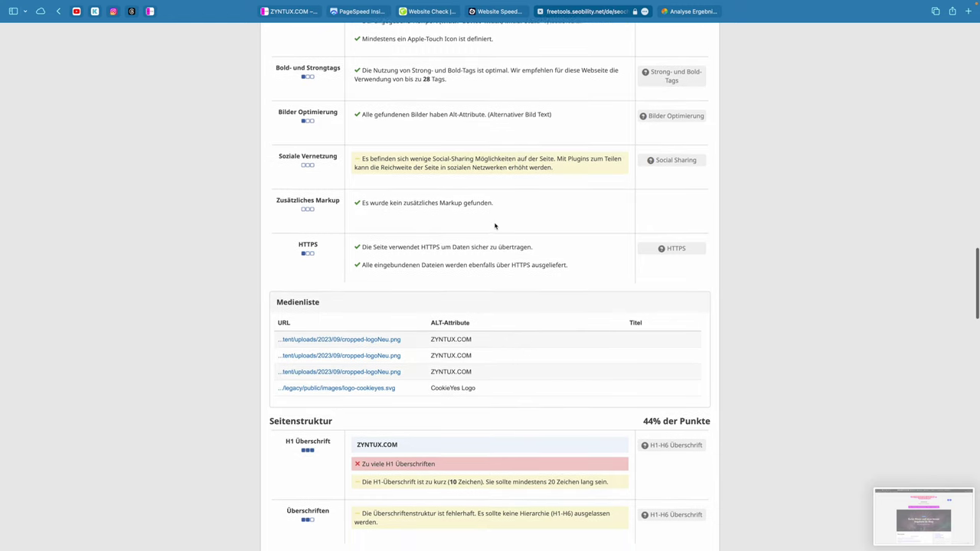
Review the page links, server configuration and external factors sections of the Seobility report.
scroll(495, 226, down, 15)
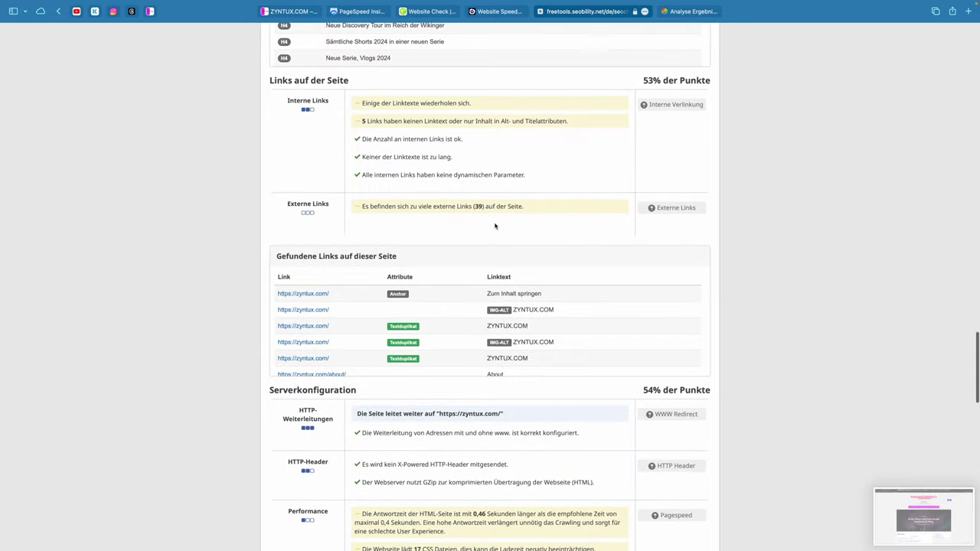
scroll(495, 226, down, 8)
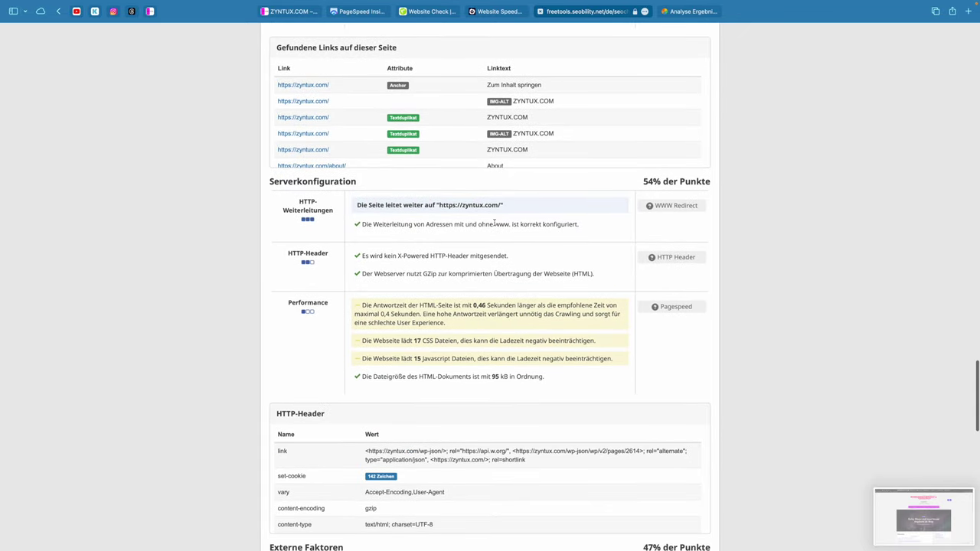
scroll(494, 223, down, 10)
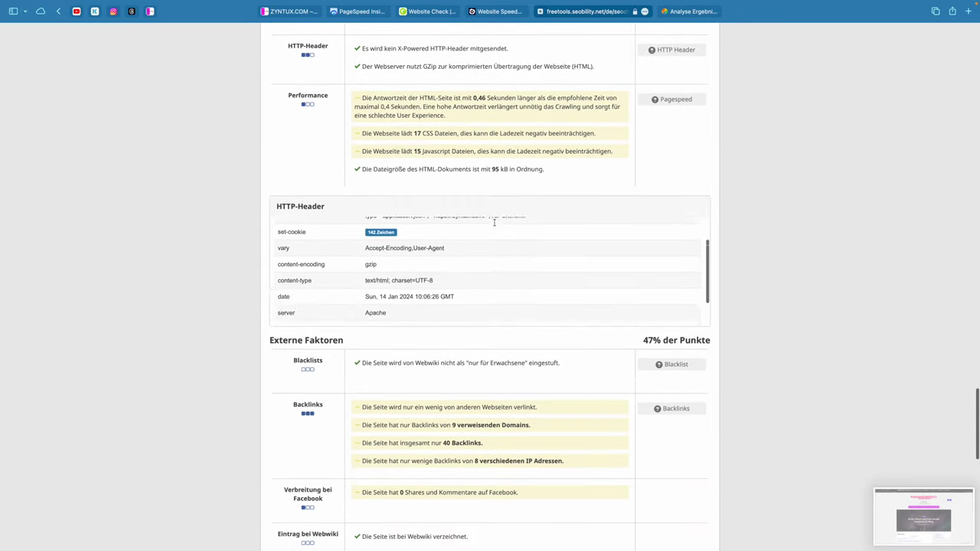
Review the backlinks, robots.txt, search preview and most important keywords at the end of the Seobility report.
scroll(668, 392, down, 12)
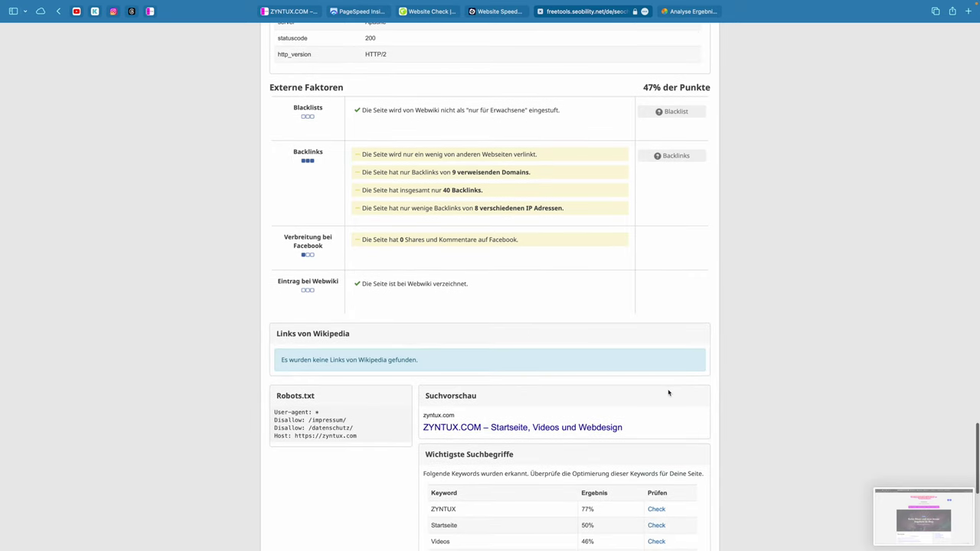
scroll(668, 392, down, 18)
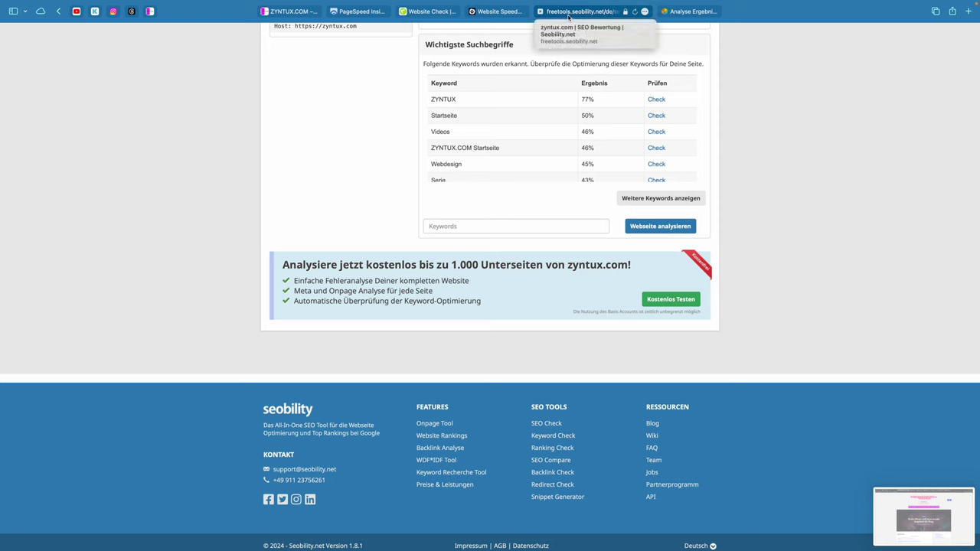
Switch to the Seitenreport analysis of zyntux.com and examine its technical structure and search engine optimization sections.
click(690, 11)
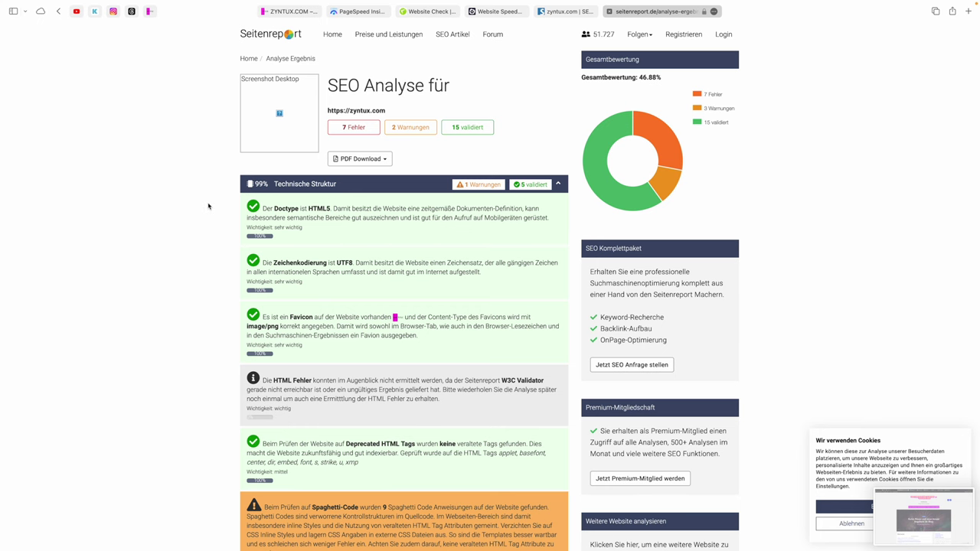
scroll(209, 203, down, 5)
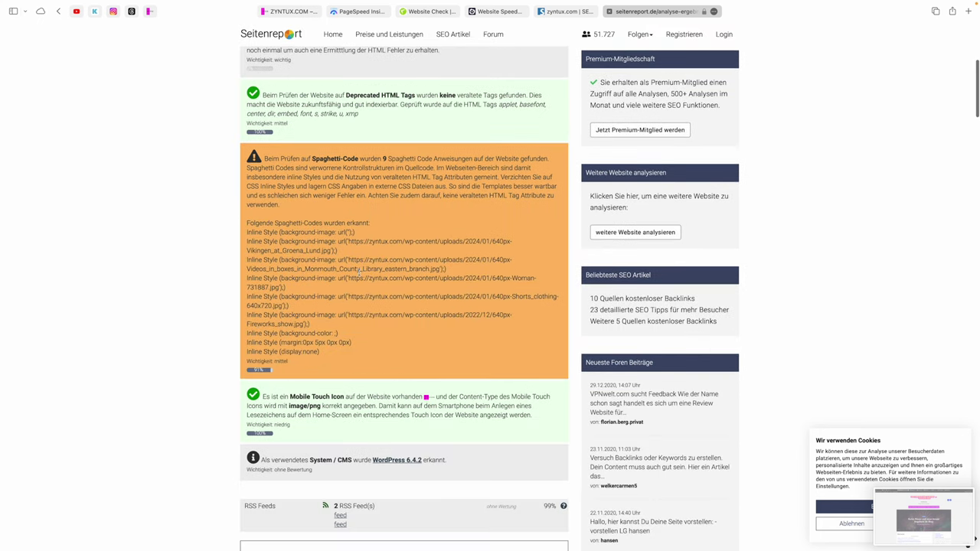
scroll(343, 278, down, 2)
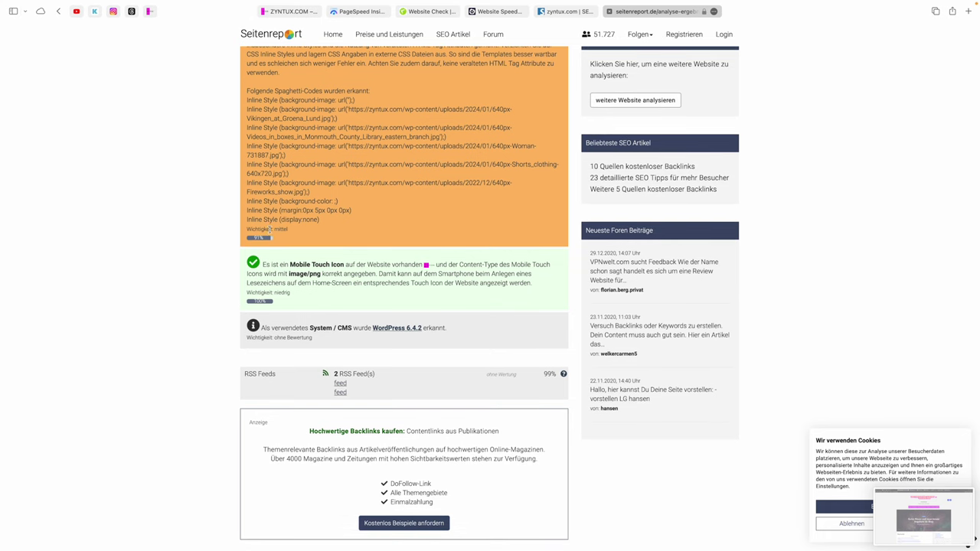
scroll(297, 272, down, 4)
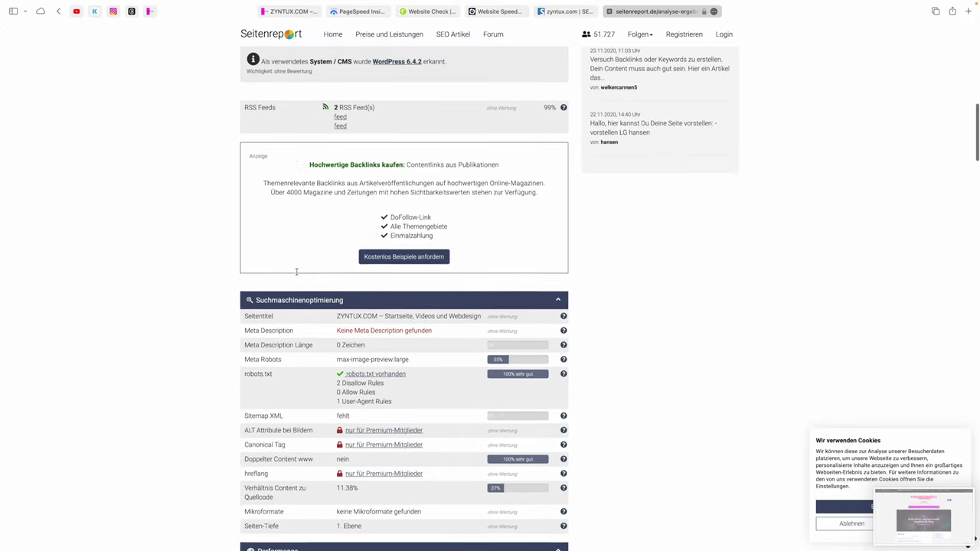
scroll(343, 275, down, 4)
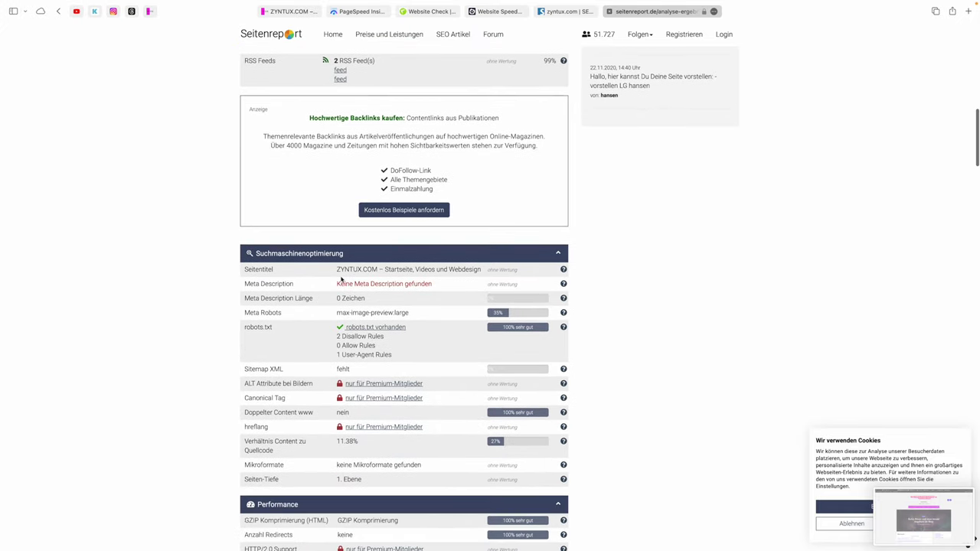
scroll(321, 203, down, 1)
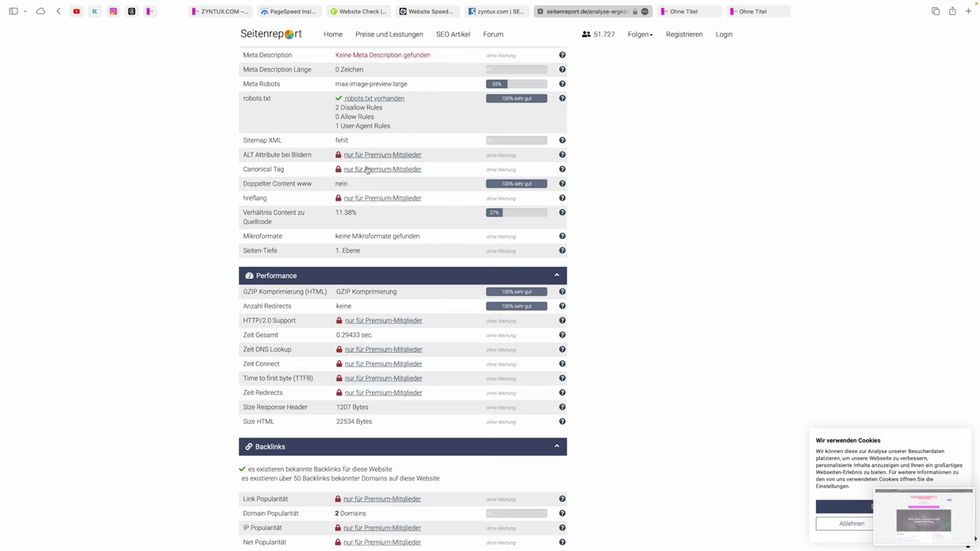
Open the pressecop24.com backlink from the Seitenreport list of strongest backlinks in a new browser tab.
scroll(368, 172, down, 4)
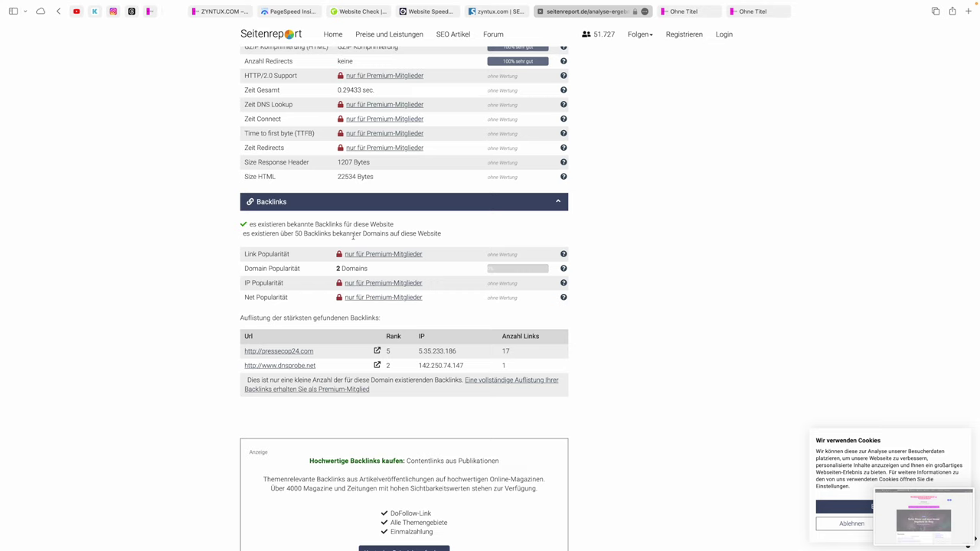
right_click(277, 351)
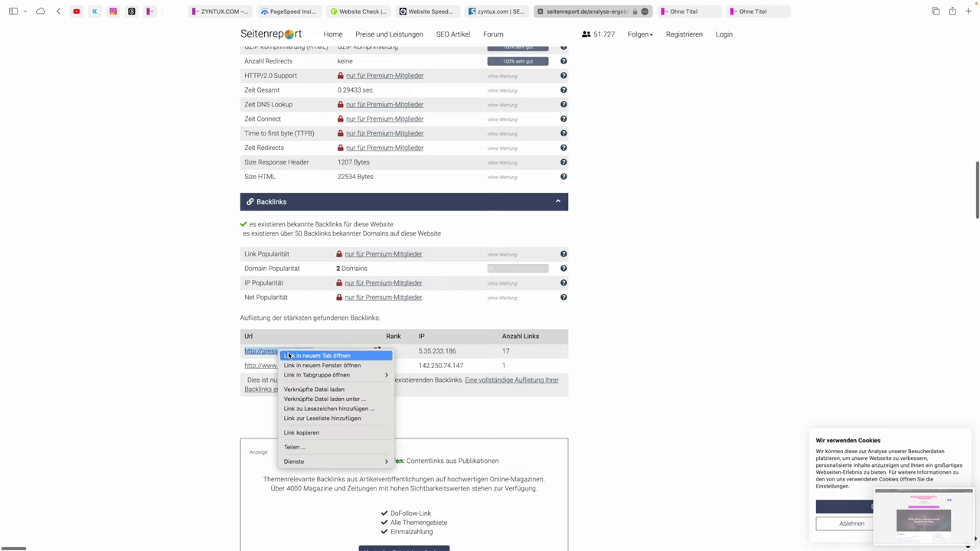
click(306, 356)
Review the keyword table, heading structure and content statistics in the Seitenreport analysis.
scroll(319, 326, down, 6)
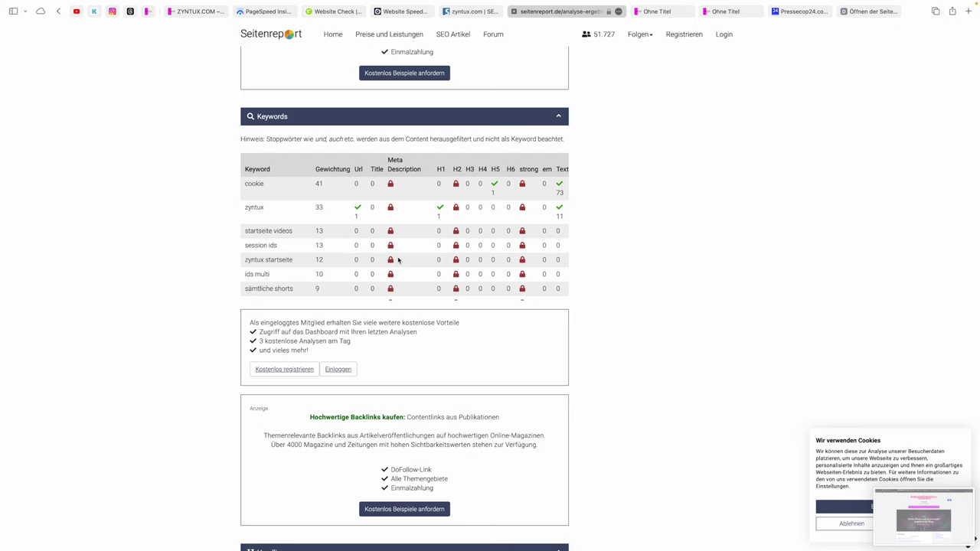
scroll(398, 260, down, 5)
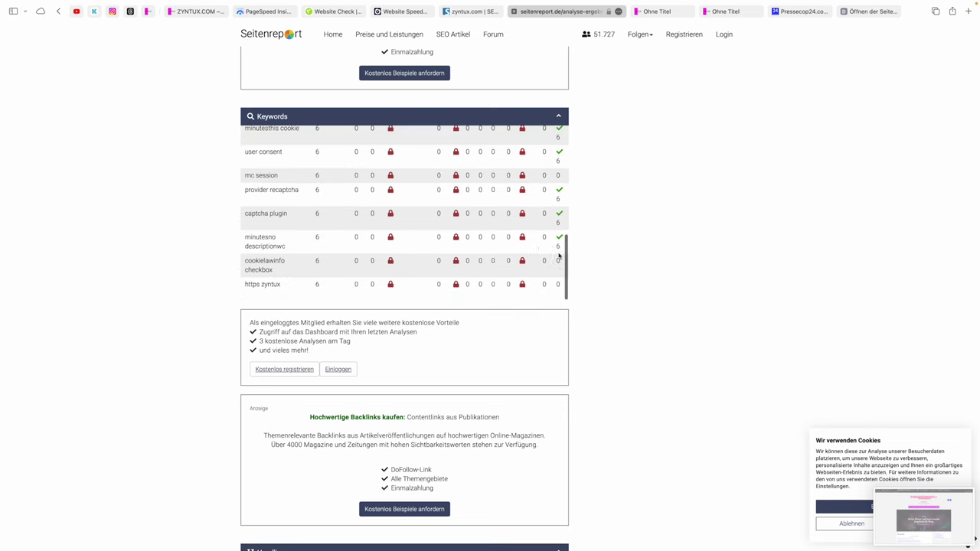
scroll(579, 274, down, 5)
scroll(579, 274, down, 15)
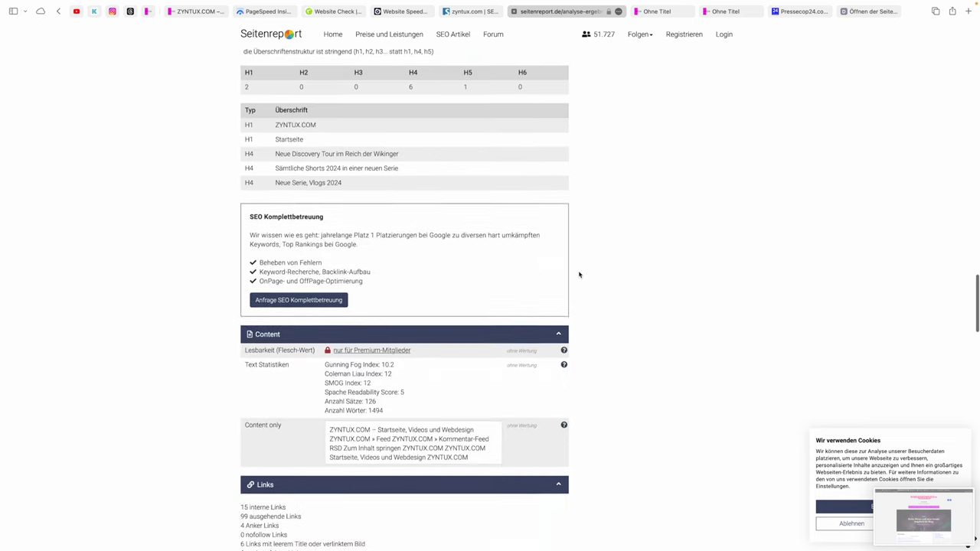